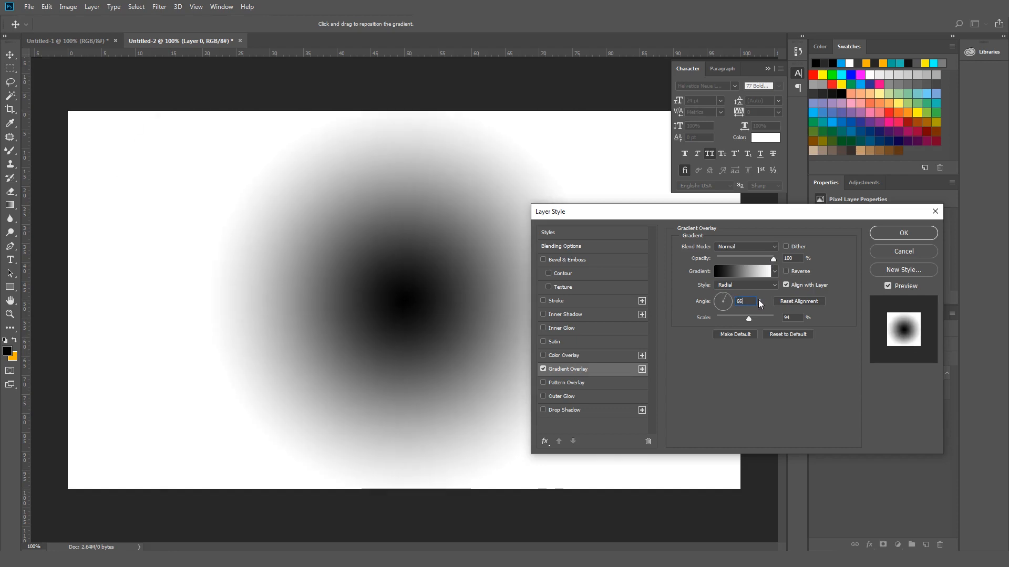
- Edit the gradient overlay's colours to run from black to pinkish red and accept the gradient
click(755, 272)
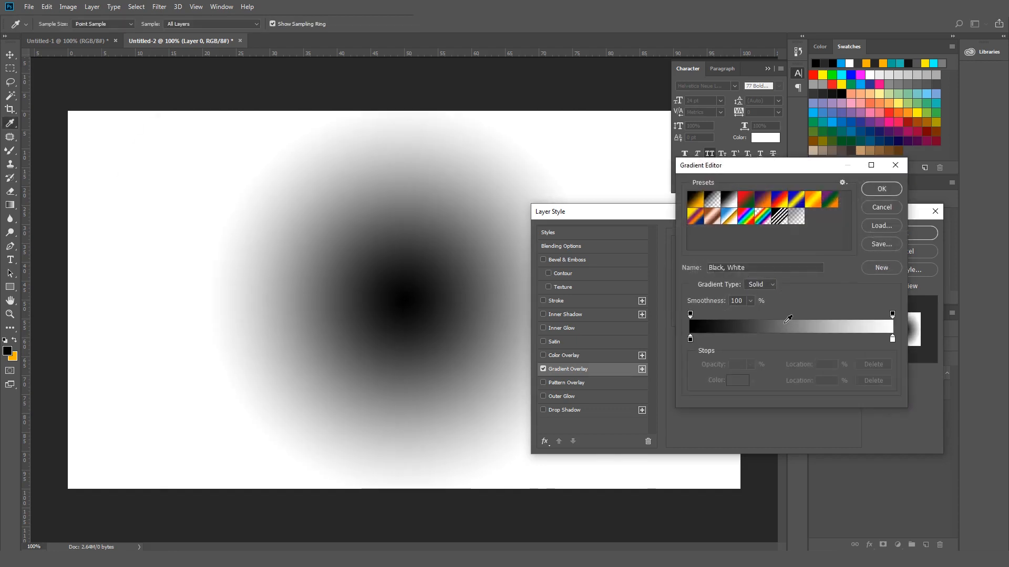
click(689, 340)
click(731, 384)
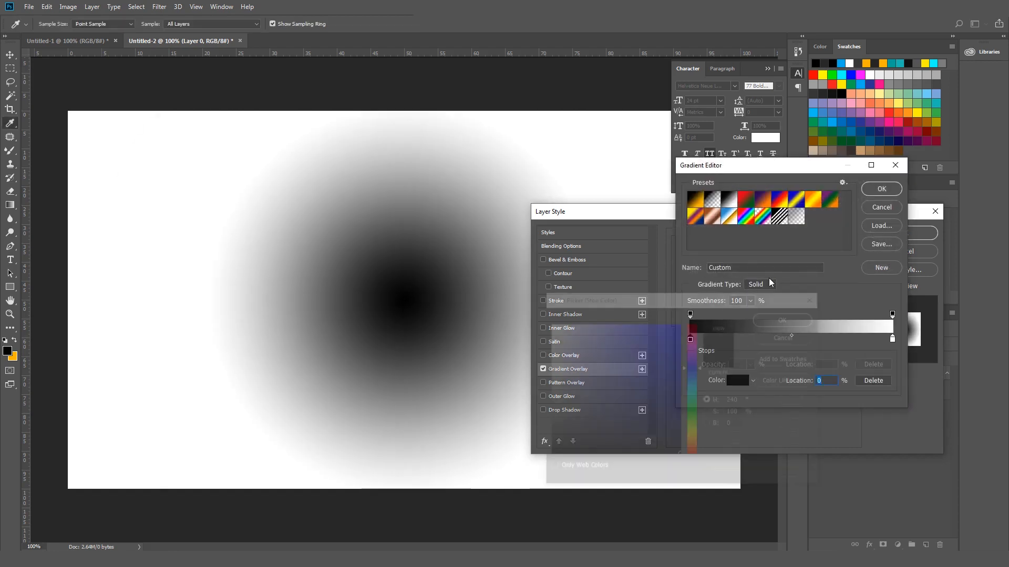
click(814, 63)
click(802, 319)
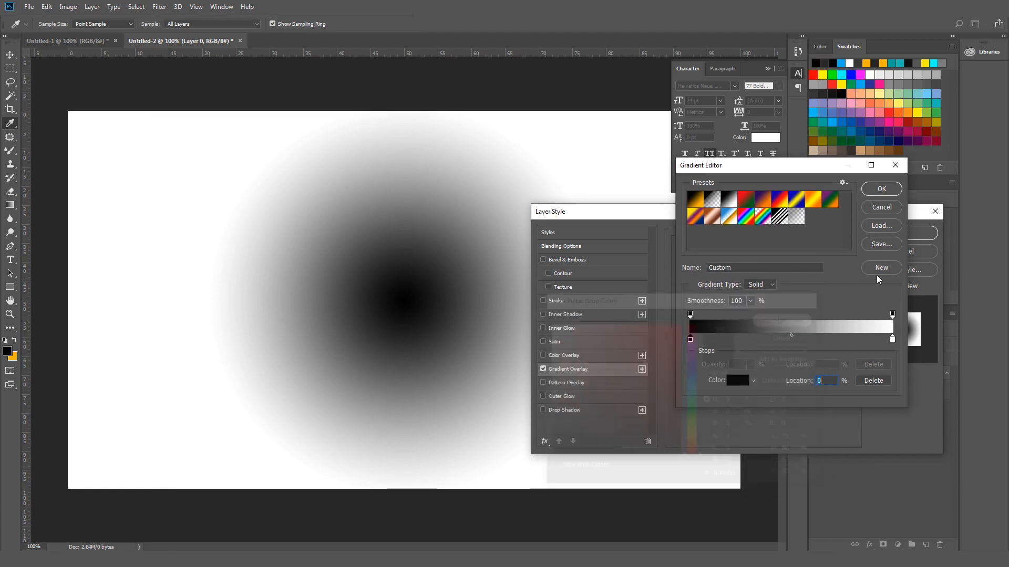
click(892, 341)
click(898, 120)
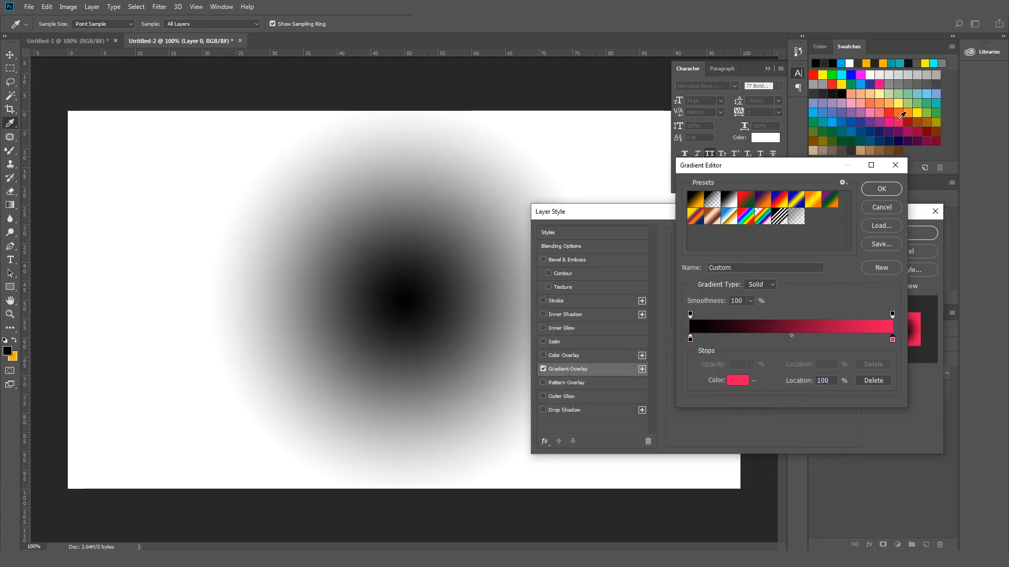
click(882, 189)
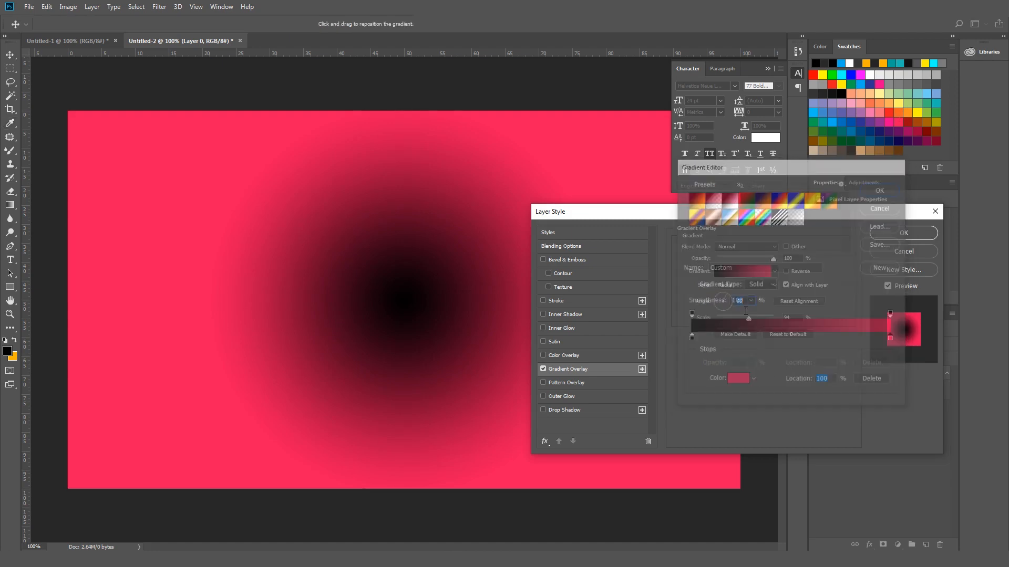
- Reverse the background's radial gradient, lower its opacity to 36%, and slightly increase its scale
click(785, 271)
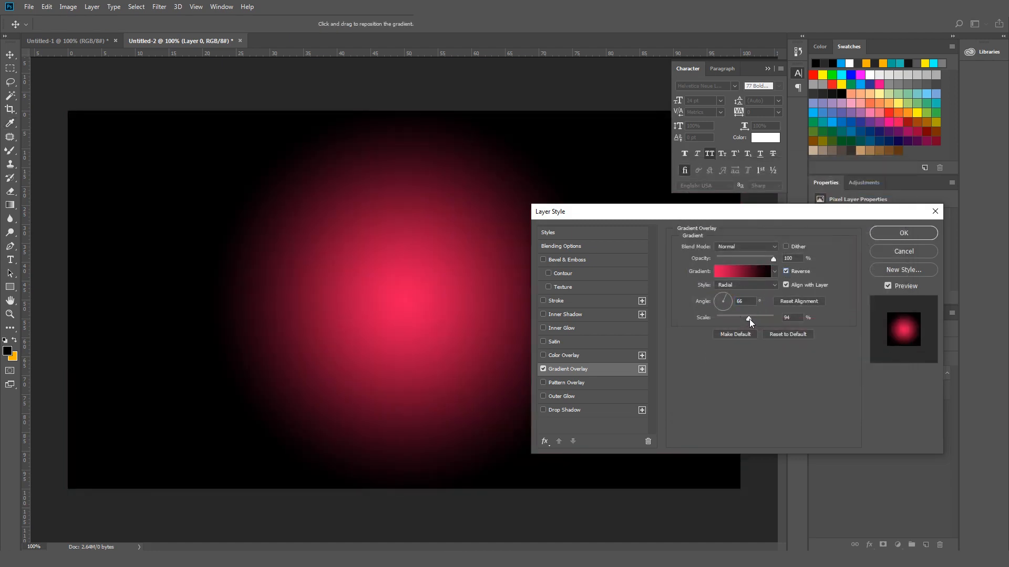
drag(749, 319, 750, 319)
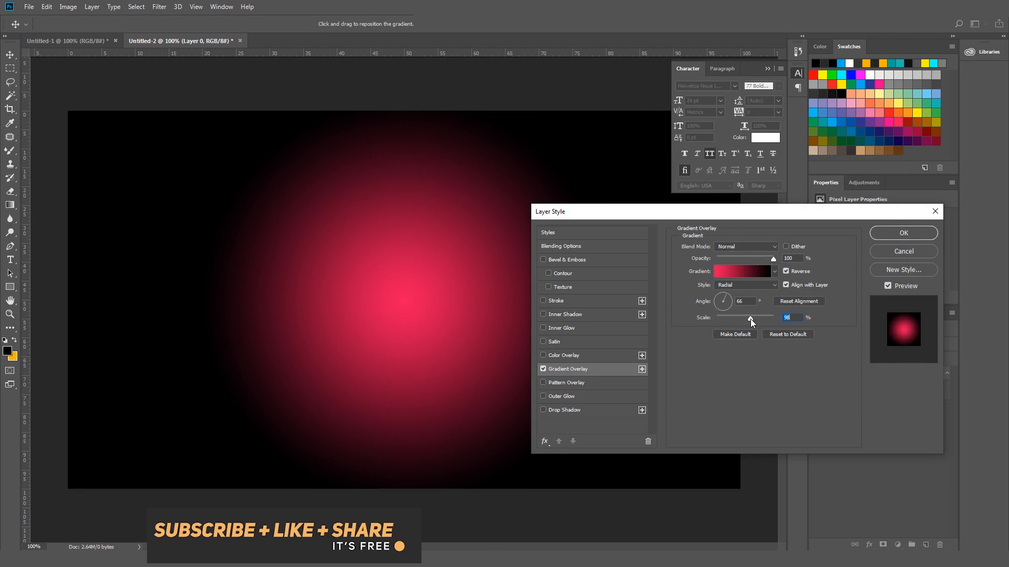
click(773, 247)
click(769, 256)
drag(770, 258, 738, 257)
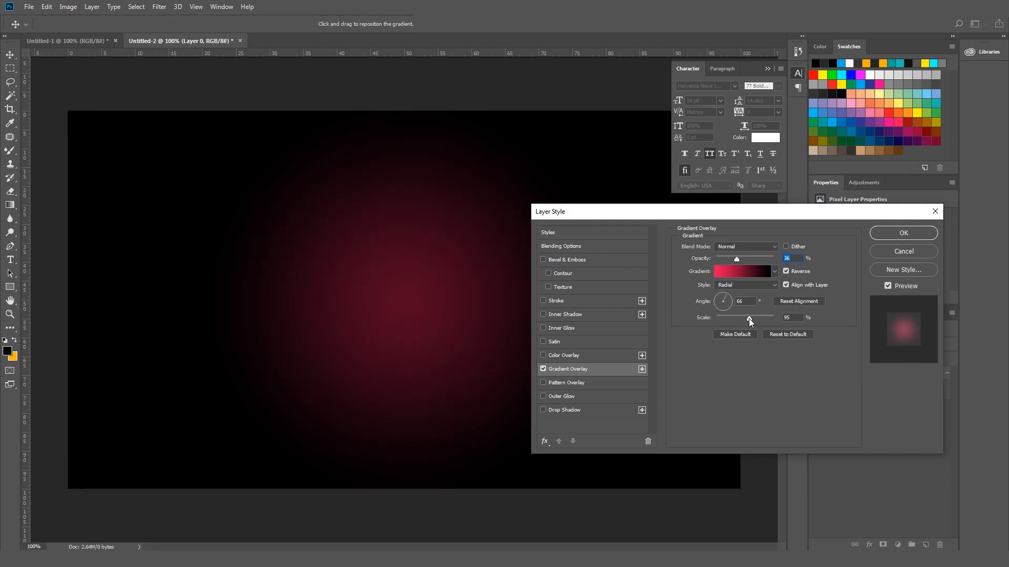
drag(748, 318, 757, 318)
click(904, 234)
click(300, 90)
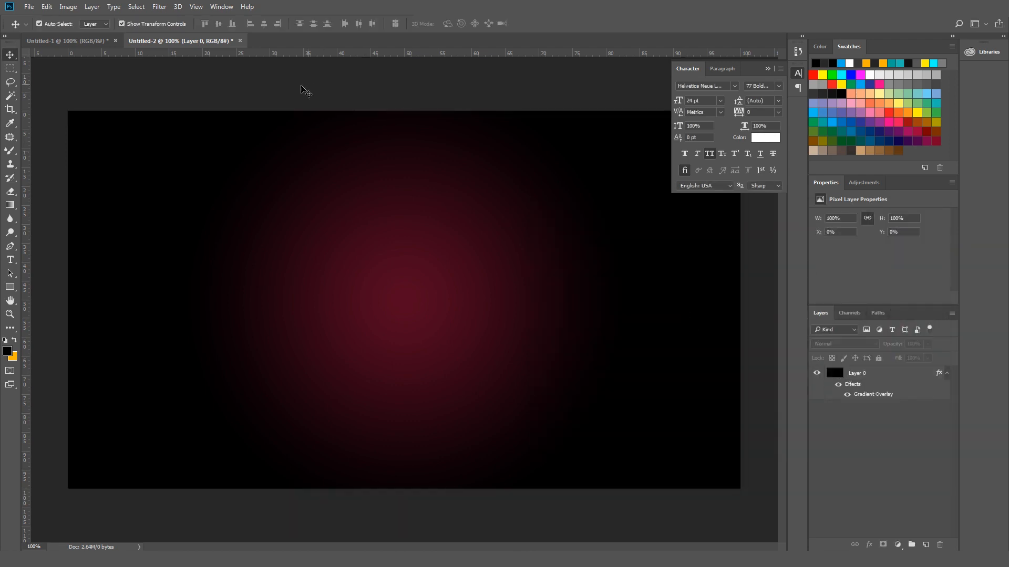
- Add a white text layer reading "Neon" in the upper-left part of the canvas
click(11, 260)
click(262, 238)
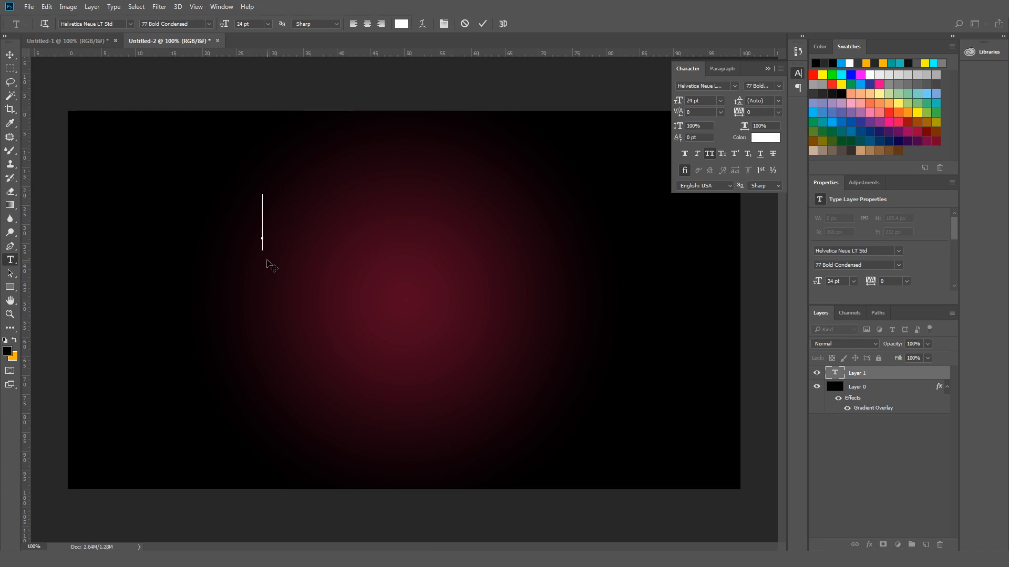
text(NEON)
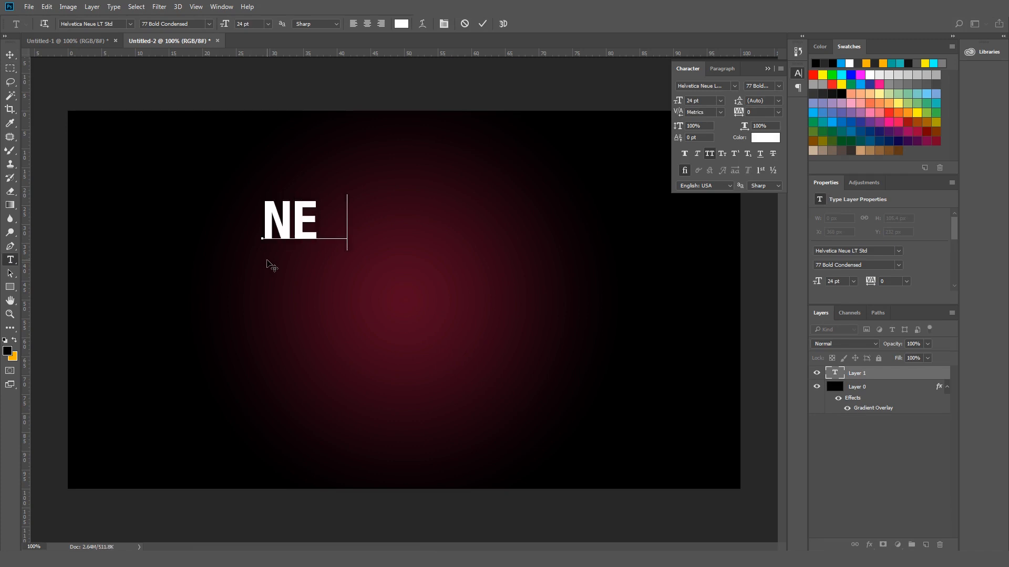
click(10, 55)
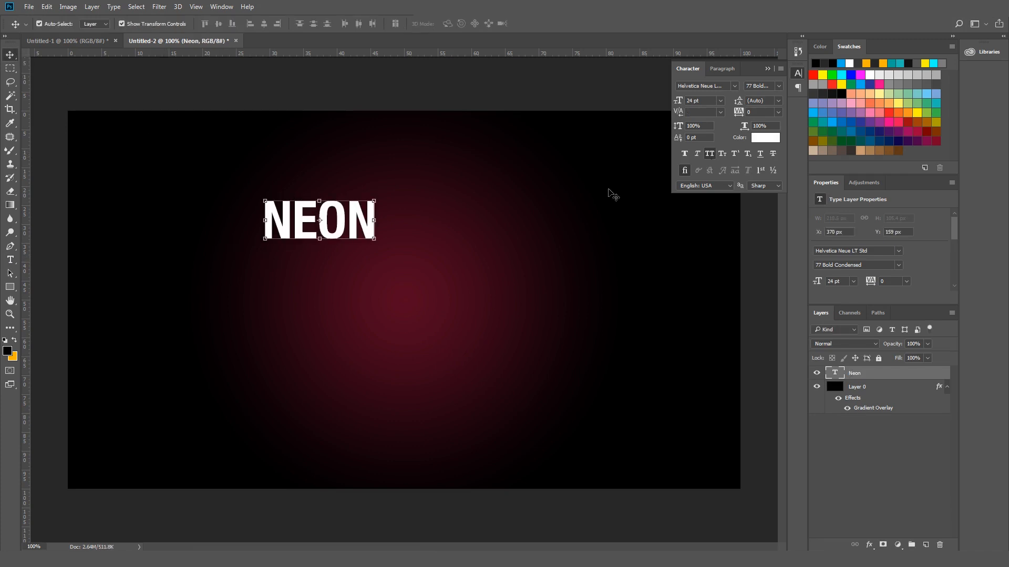
- Turn off All Caps for the Neon text and set its font to Lobster 1.3 Regular
click(710, 153)
click(710, 86)
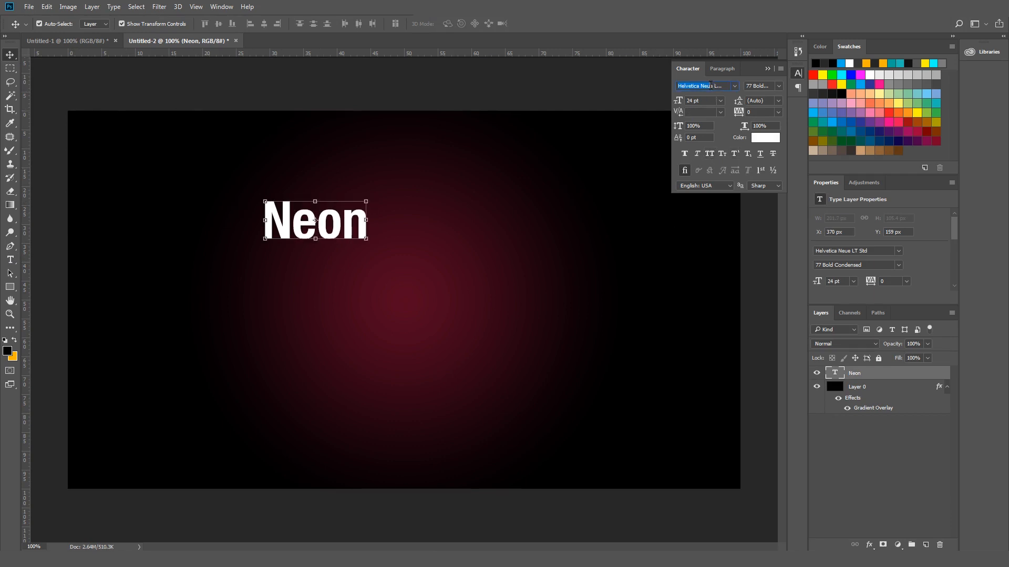
text(lob)
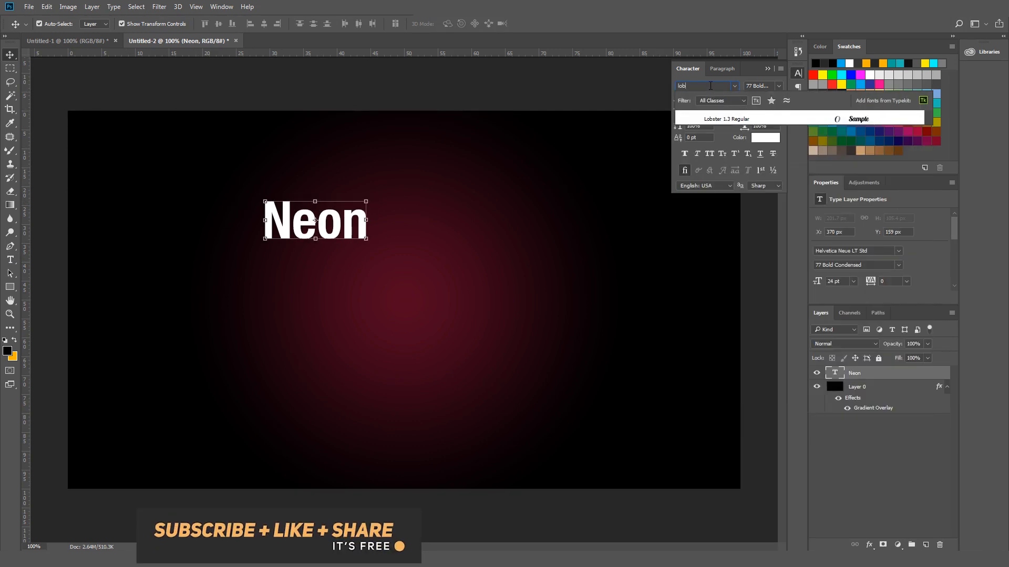
key(Return)
- Set the Neon text size to 48 pt and move the word over the upper part of the red glow
click(720, 101)
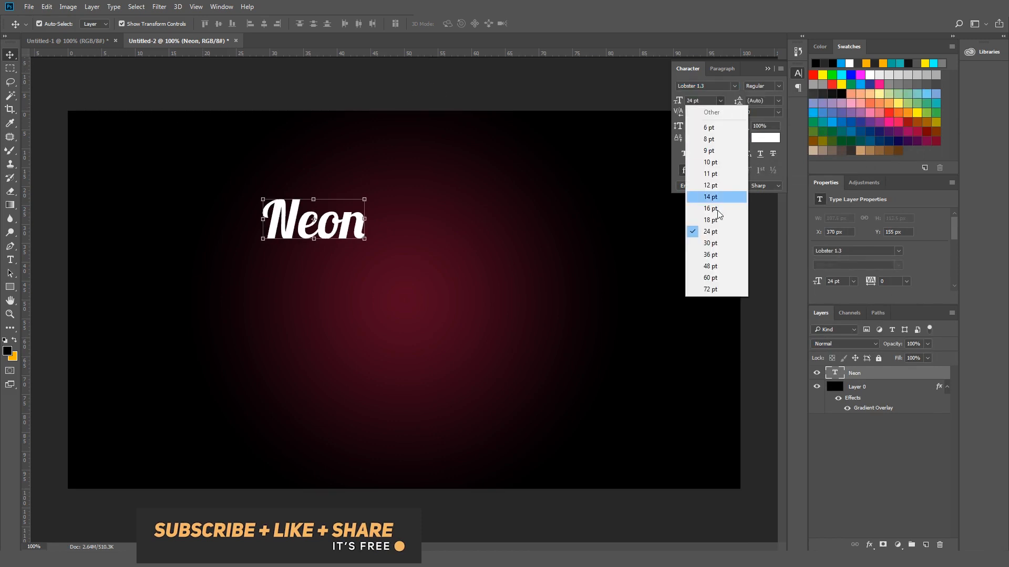
click(710, 277)
drag(536, 164, 475, 213)
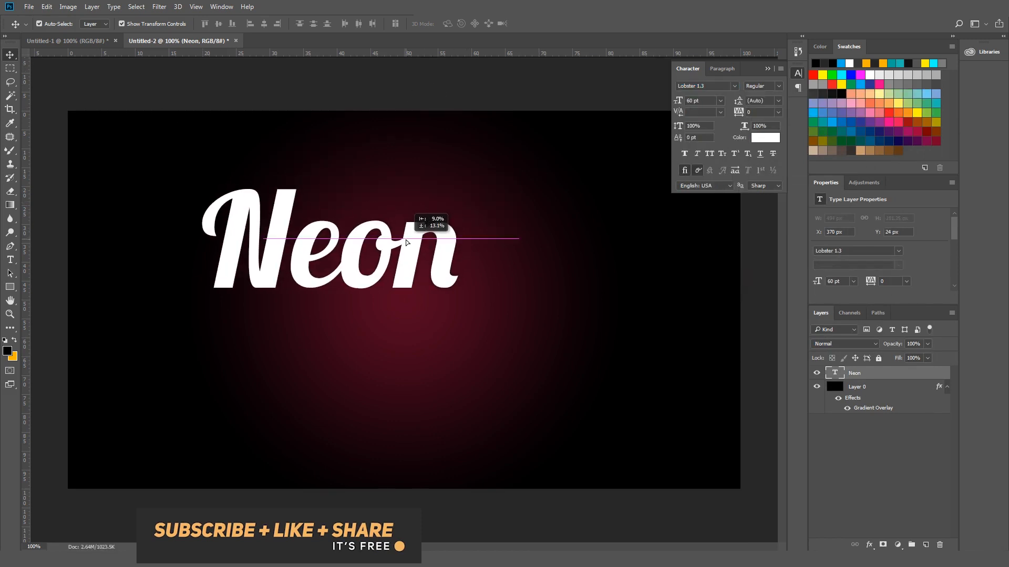
click(720, 100)
click(710, 265)
drag(387, 222, 426, 216)
- Give the Neon text a 3 px white outside stroke and reduce the layer's fill to 0%
click(870, 545)
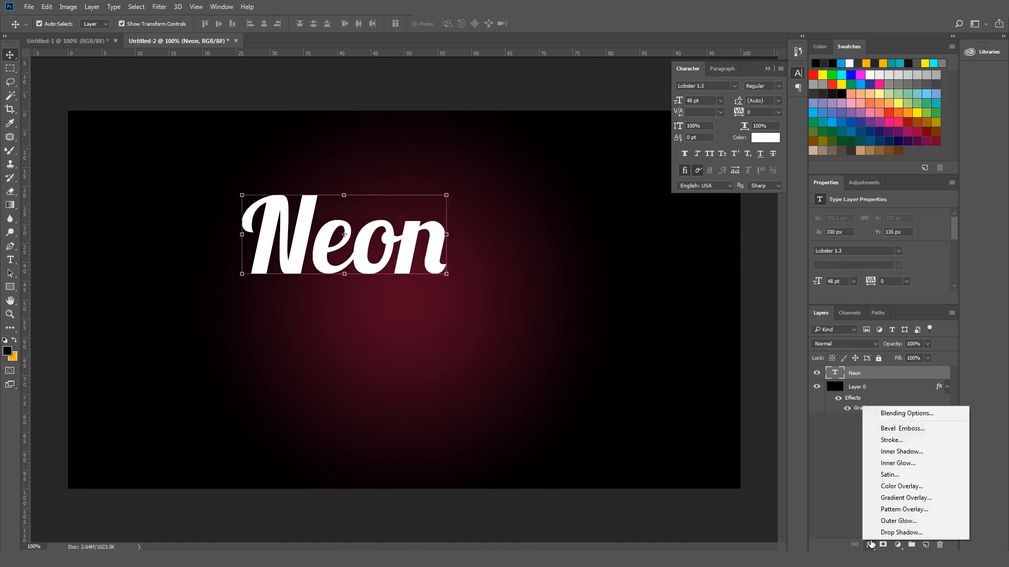
click(888, 443)
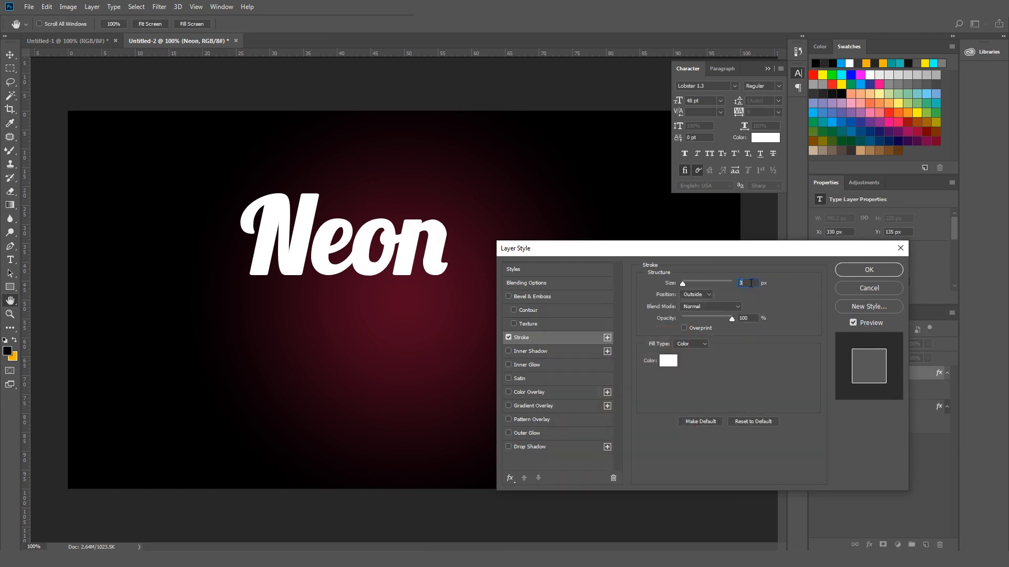
click(853, 269)
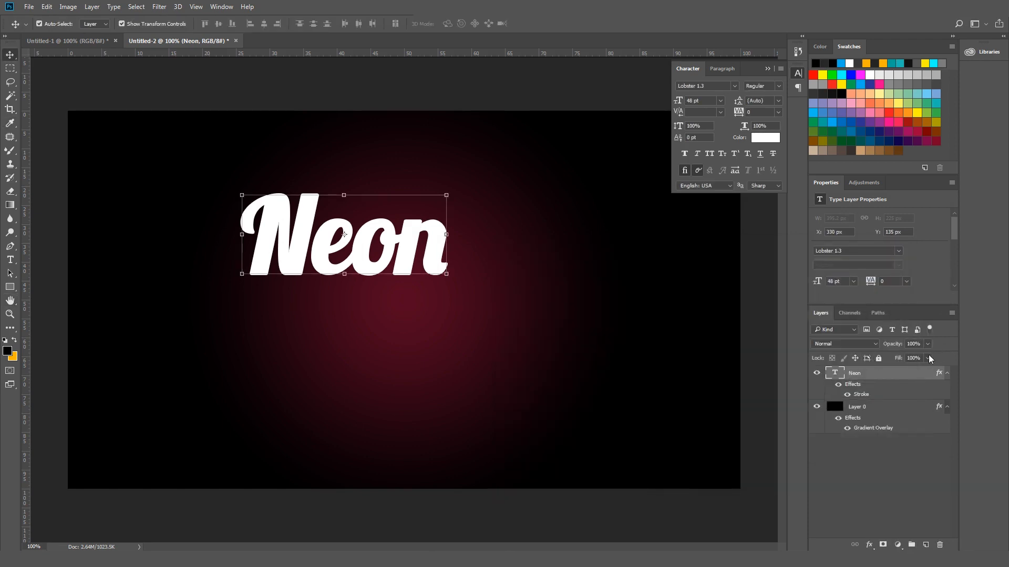
mouse_move(893, 369)
mouse_down()
mouse_move(852, 437)
mouse_move(862, 462)
mouse_move(863, 444)
mouse_up()
- Put the Neon layer in a new group and give the group an outer glow in the background's pinkish red
drag(904, 375, 912, 543)
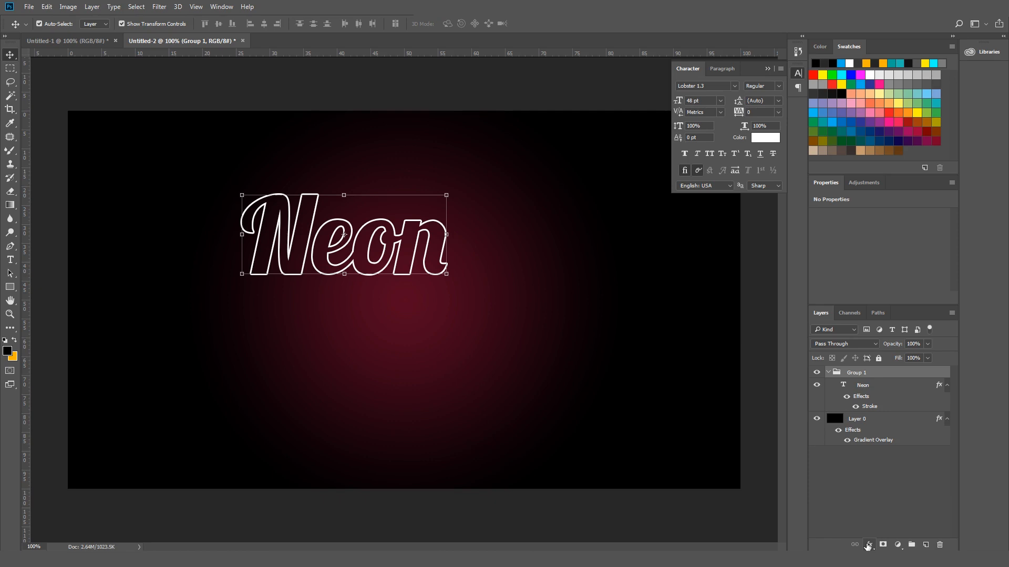
click(869, 546)
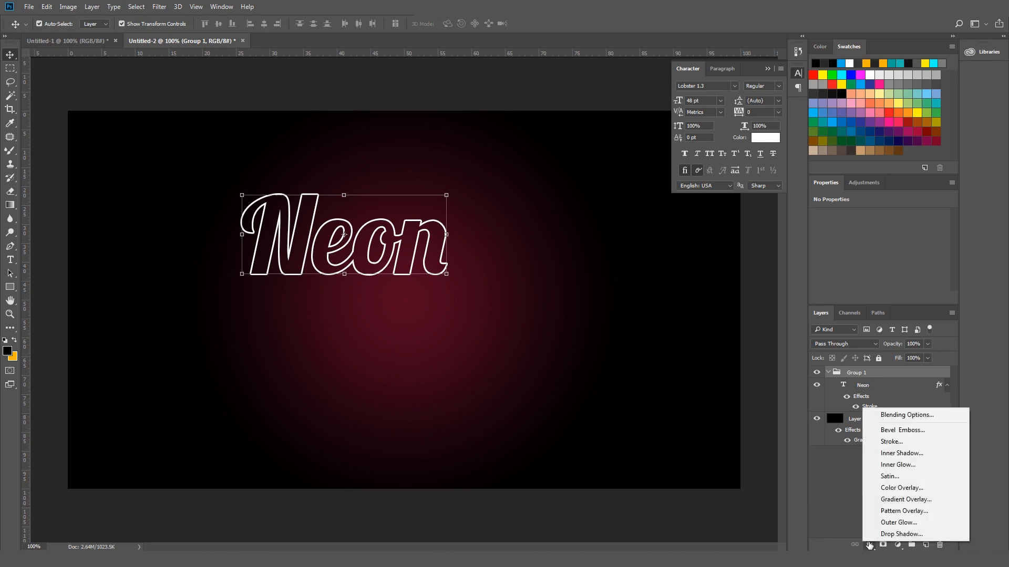
click(894, 500)
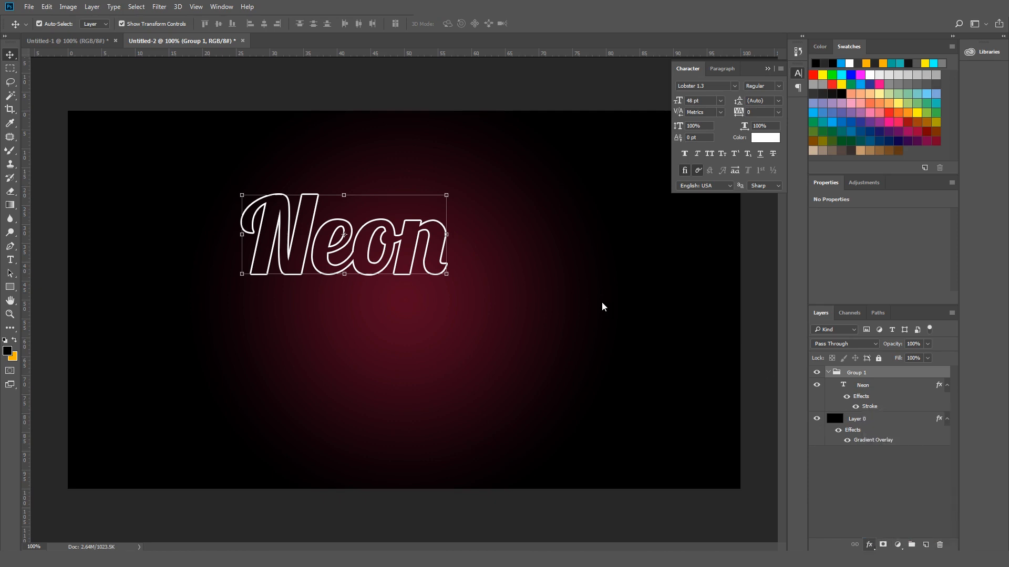
click(508, 406)
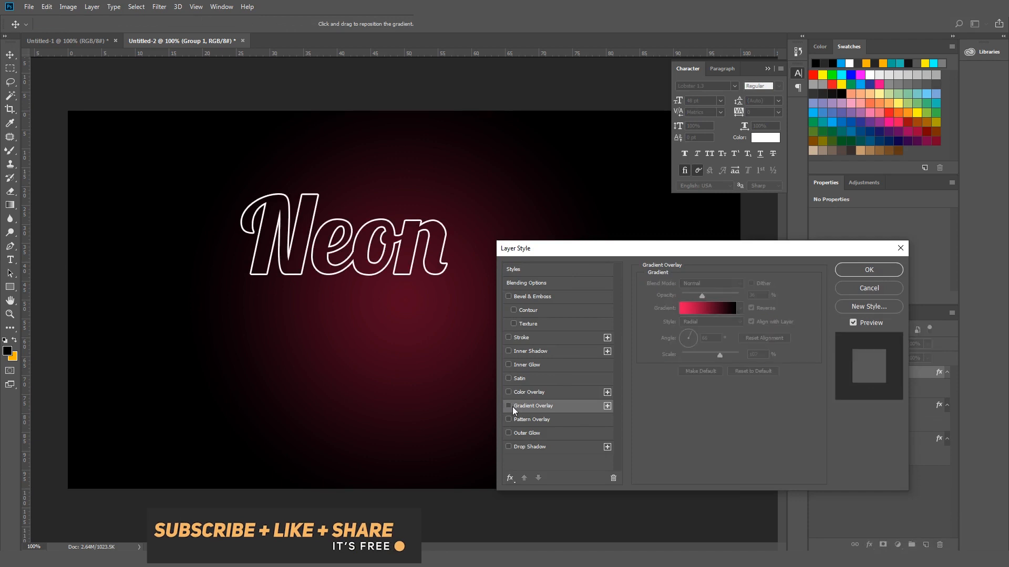
click(527, 433)
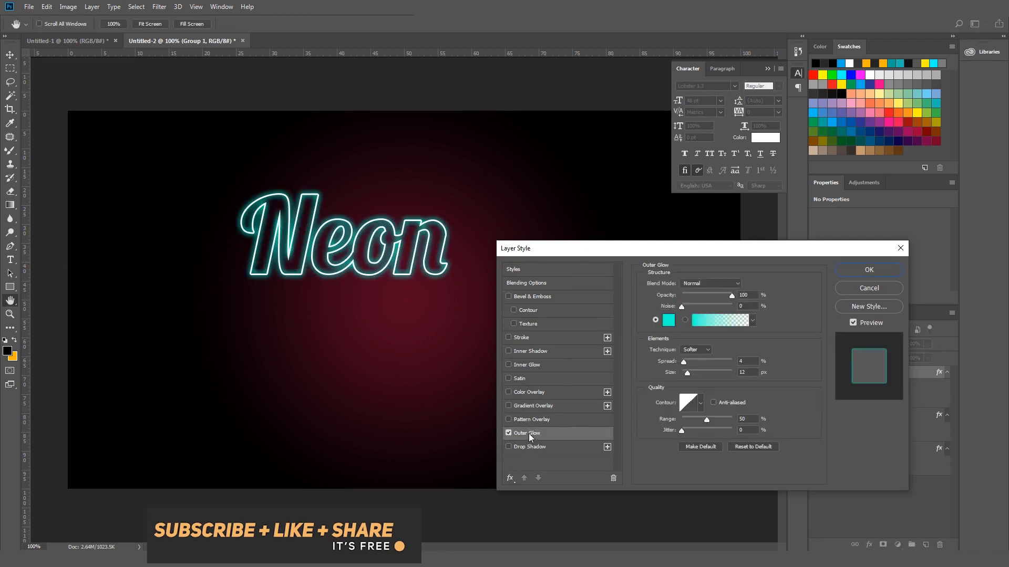
click(668, 320)
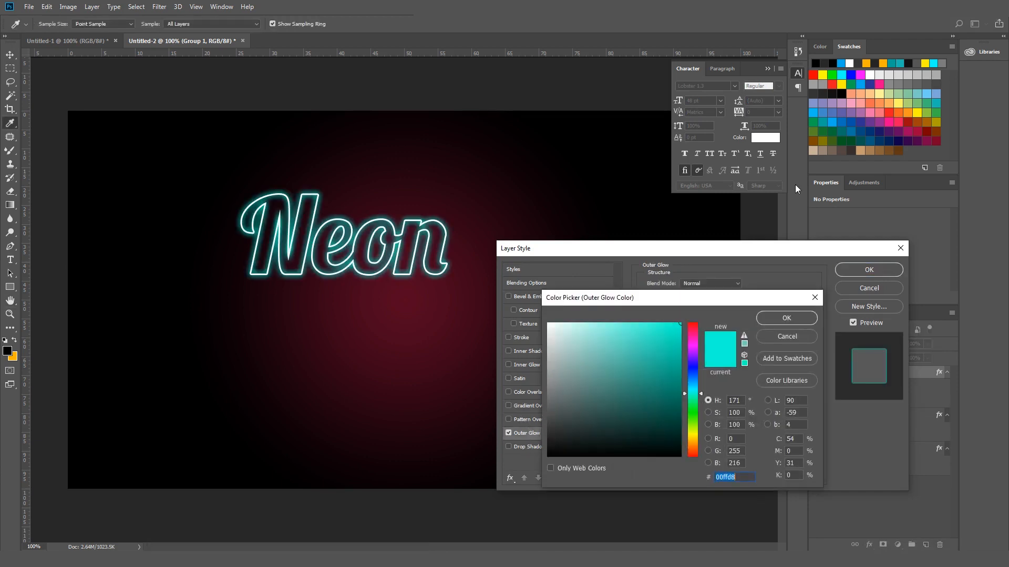
click(900, 121)
click(786, 318)
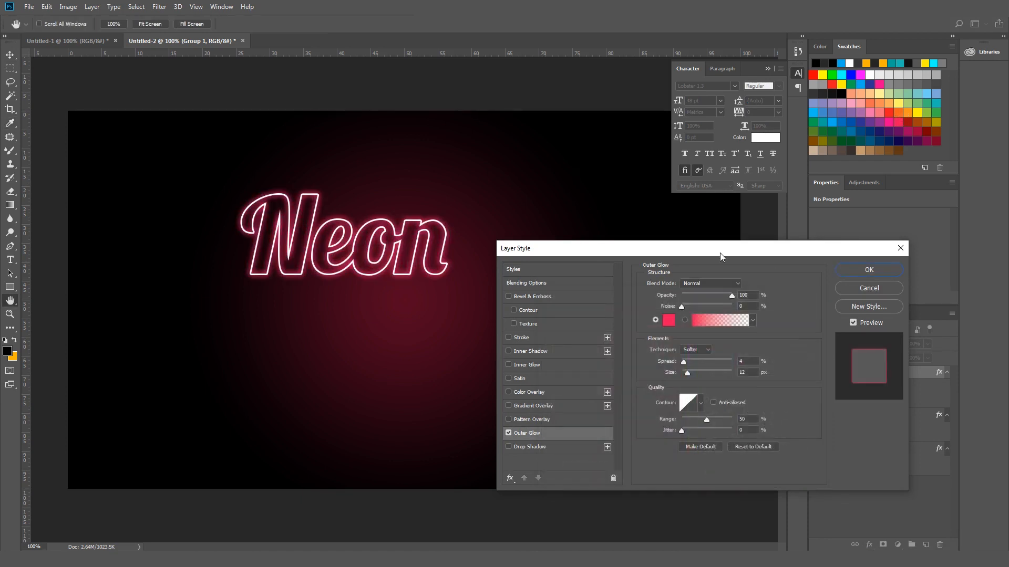
- Increase the outer glow's spread to 13%, enlarge its size, and apply the style to the group
drag(720, 249, 694, 189)
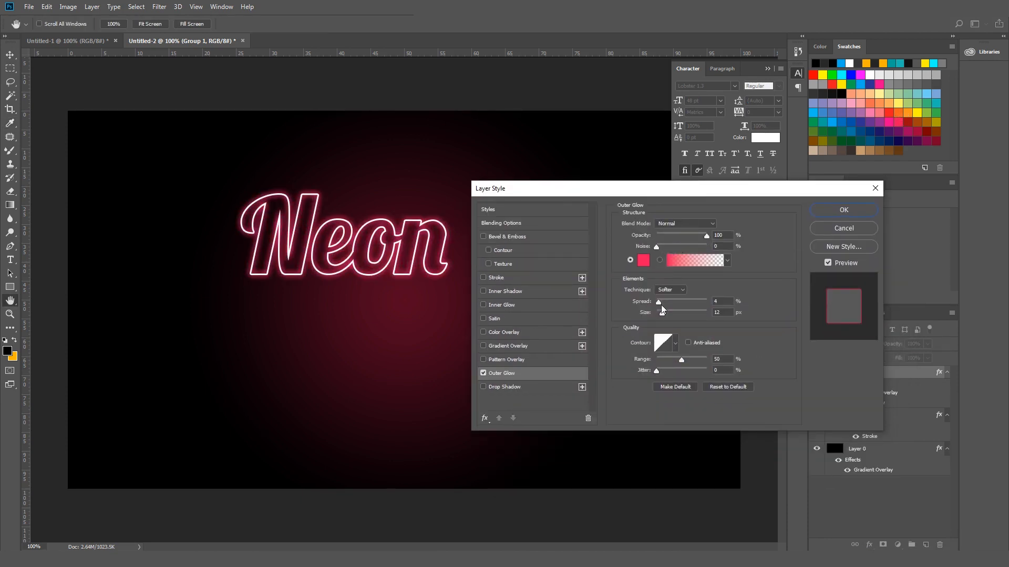
drag(658, 304, 663, 319)
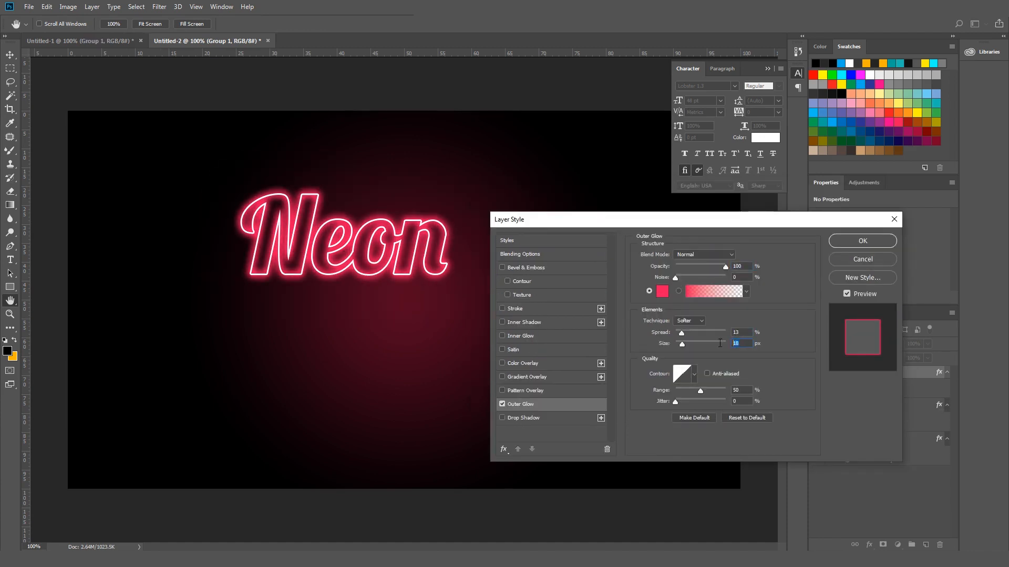
click(838, 242)
key(v)
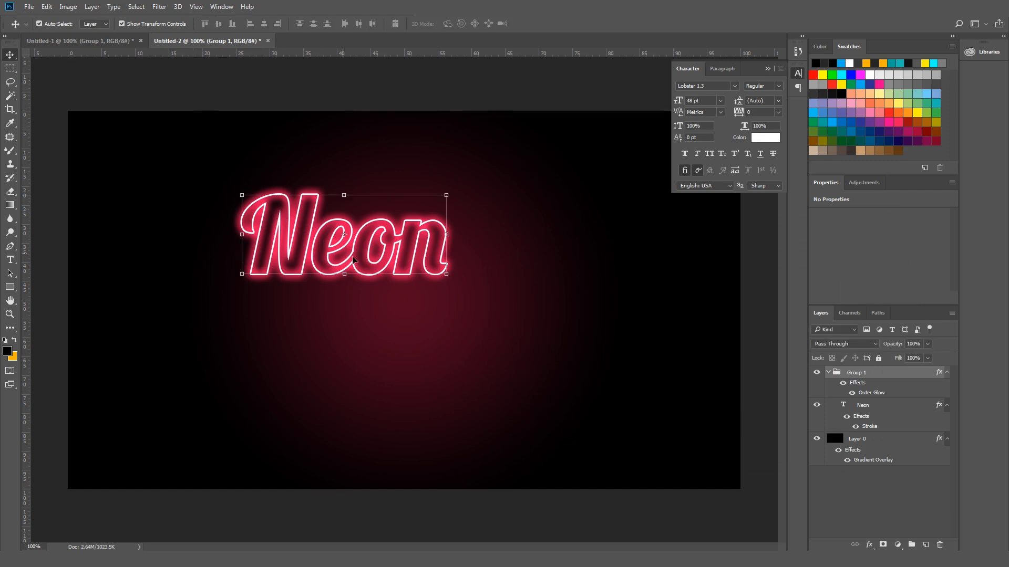
- Reduce the Neon text to 36 pt and centre it horizontally over the upper part of the red glow
drag(376, 262, 453, 221)
click(720, 100)
click(706, 253)
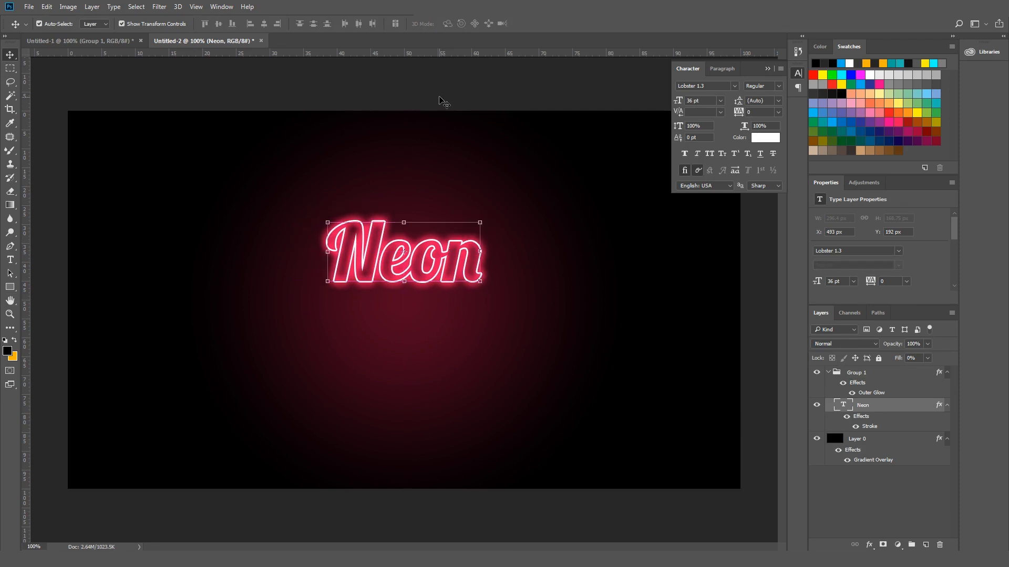
click(440, 100)
- Collapse the Neon text's group and duplicate it as "Group 1 copy" within the same document
click(828, 373)
click(859, 376)
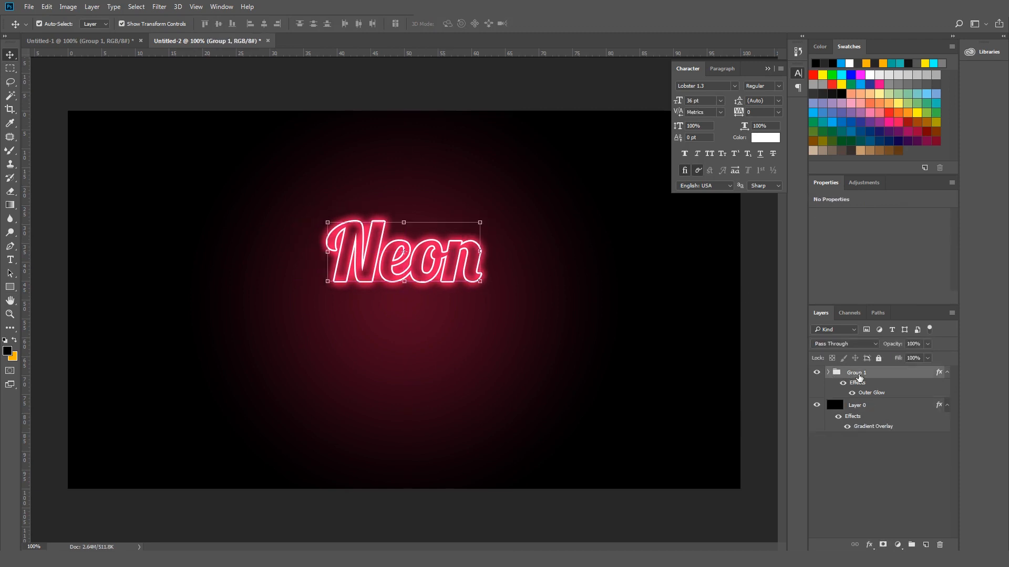
right_click(859, 377)
click(893, 54)
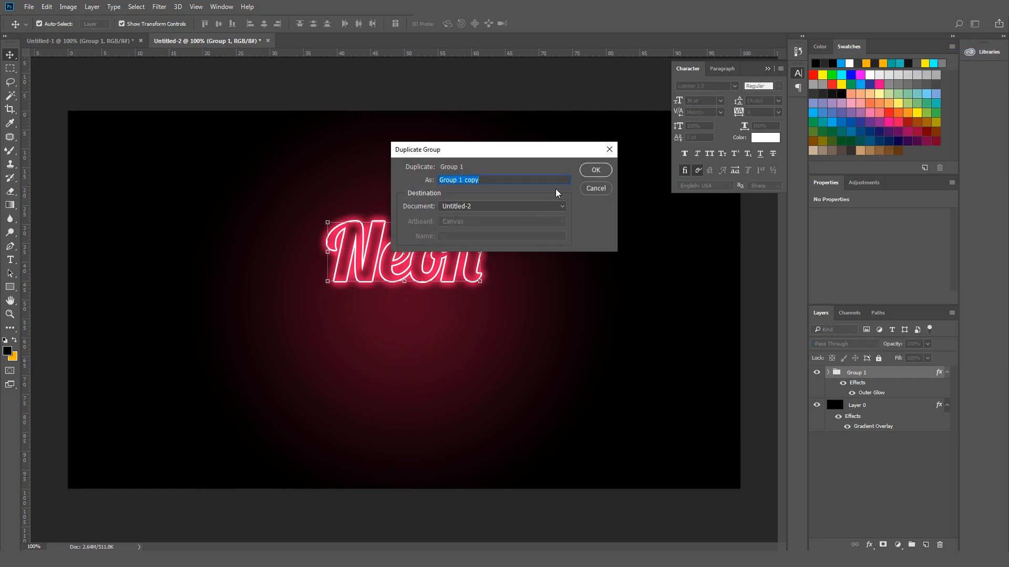
click(592, 173)
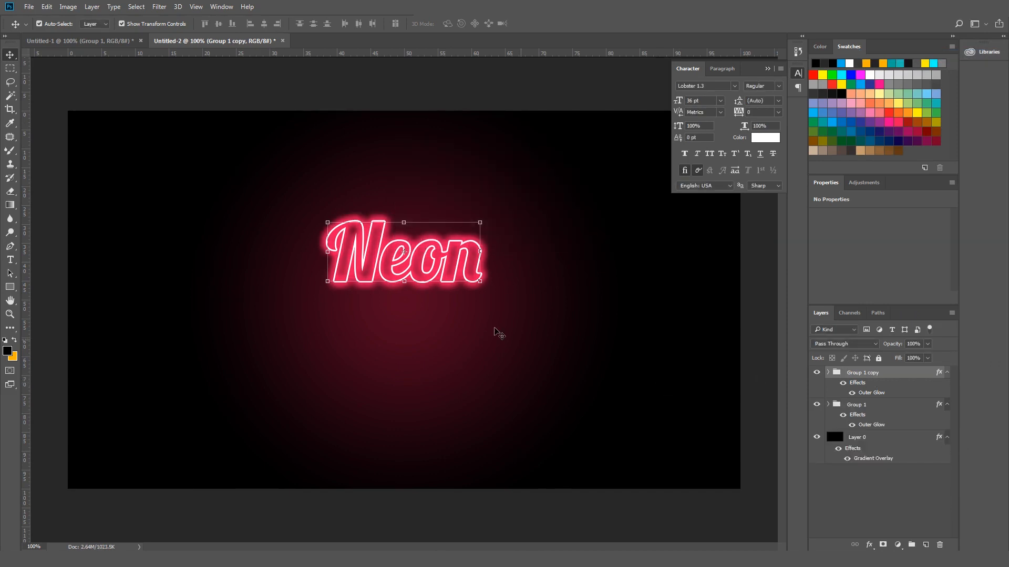
- Move the duplicated Neon group straight down to sit beneath the original word
key(shift+Down)
key(shift+Down)
key(shift+Down)
key(shift+Down)
key(shift+Down)
key(shift+Down)
key(shift+Down)
key(shift+Down)
key(shift+Down)
key(shift+Down)
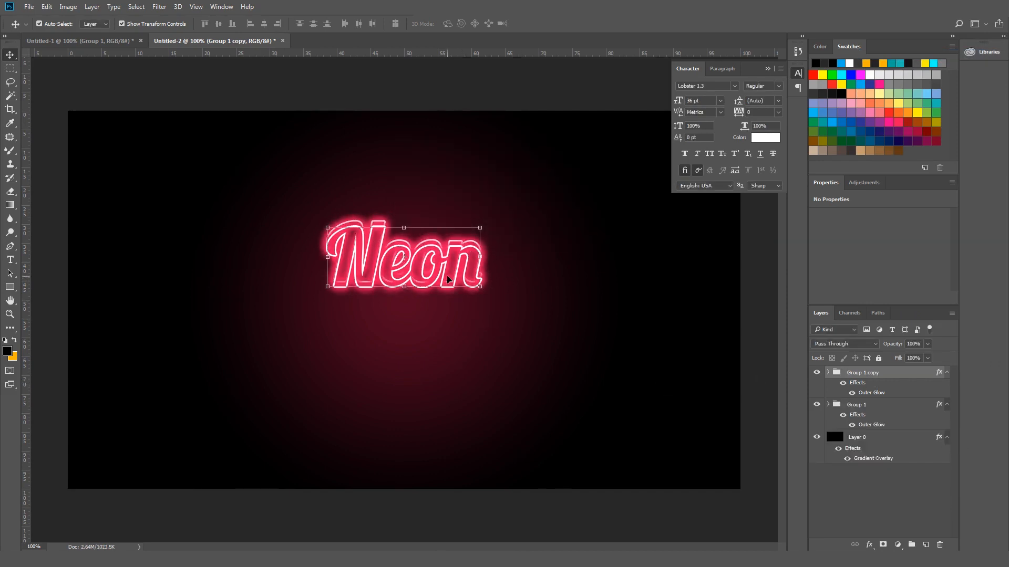
key(shift+Down)
key(shift+Down)
key(shift+Down)
key(shift+Down)
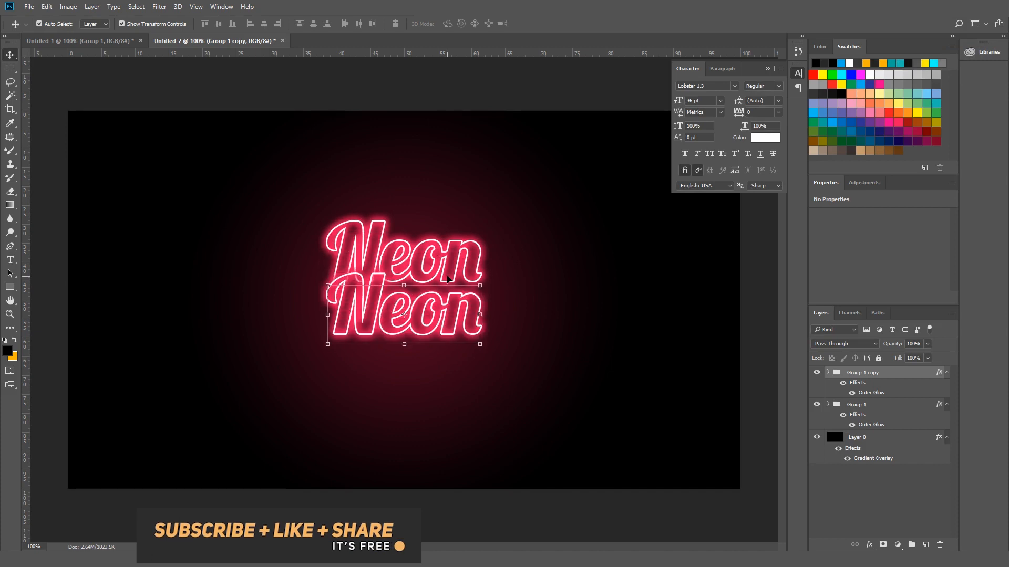
- Replace the lower Neon word's text with "Light" and commit the edit
click(9, 259)
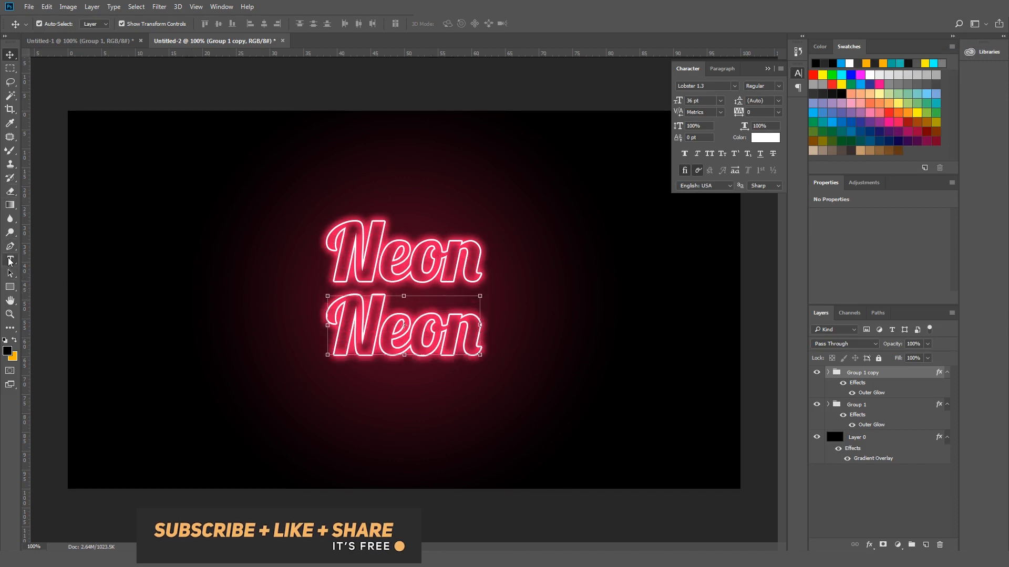
drag(339, 330, 545, 330)
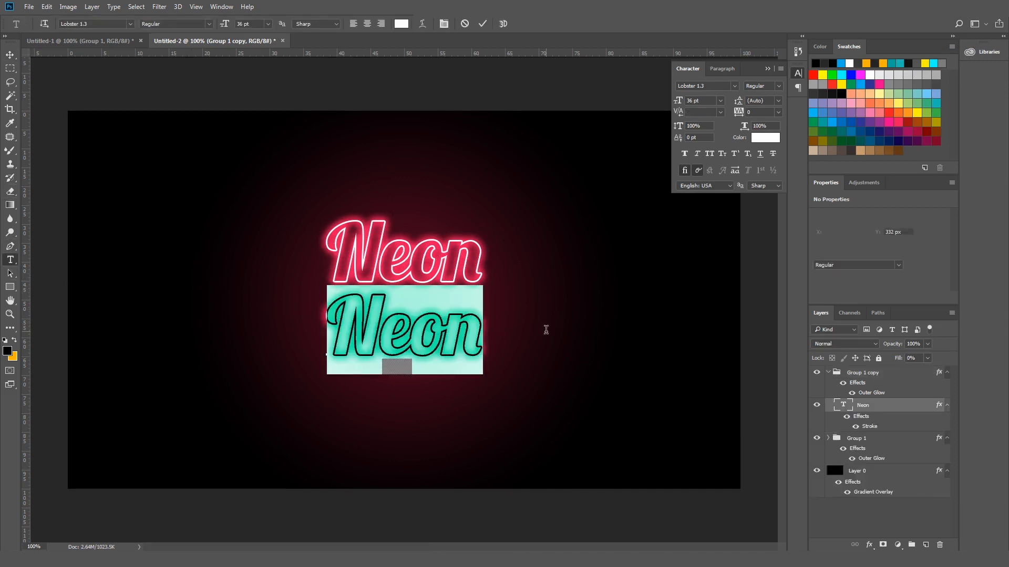
text(Light)
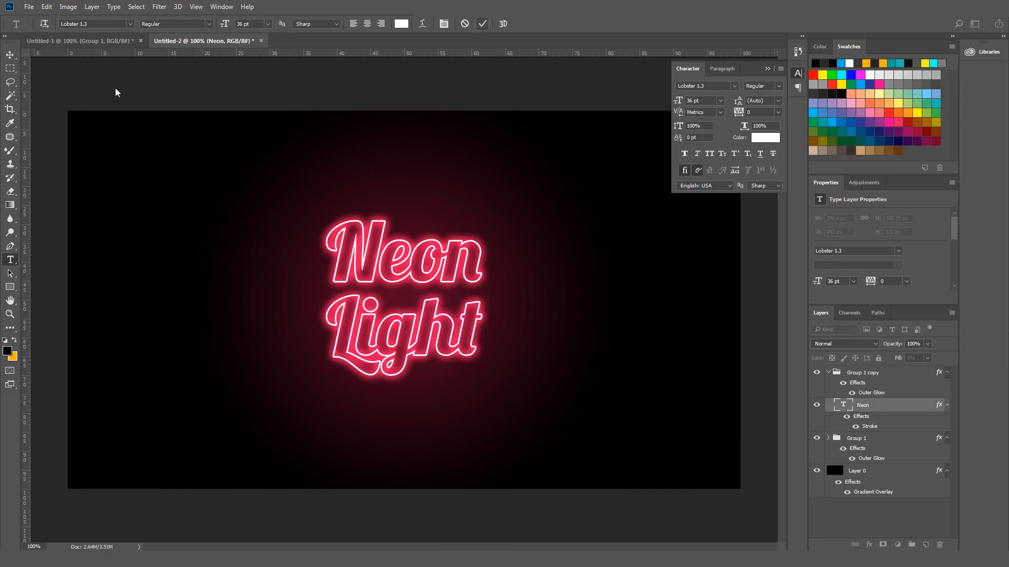
click(483, 23)
key(v)
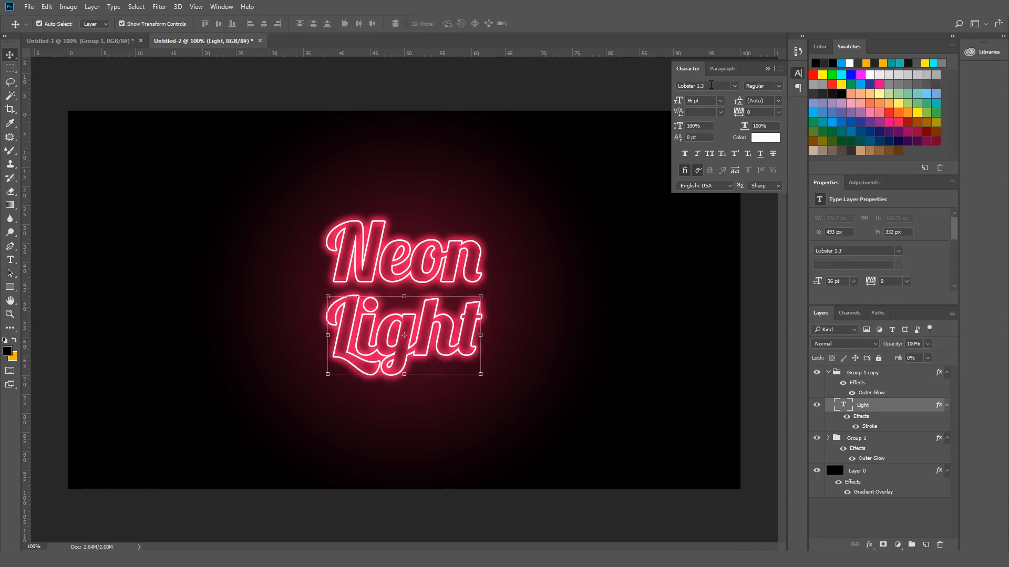
- Change the Light text's font to Helvetica Neue LT Std 77 Bold Condensed
click(711, 85)
text(helv)
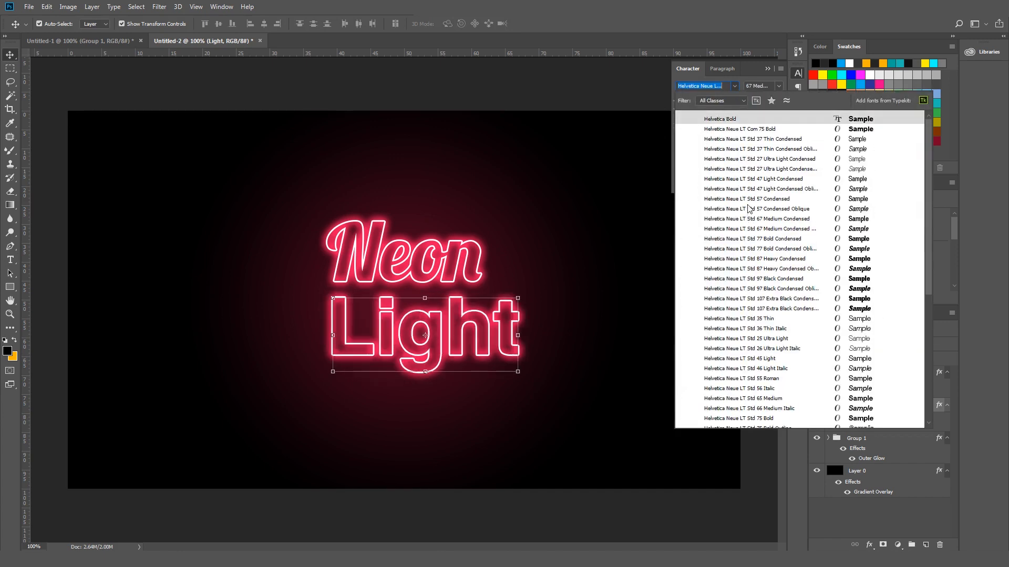
click(758, 243)
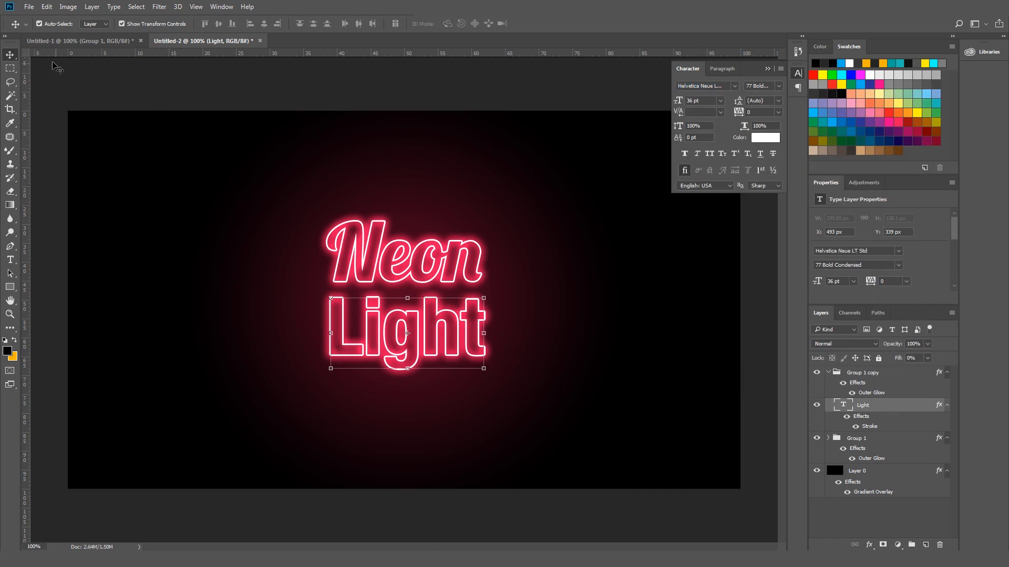
click(84, 88)
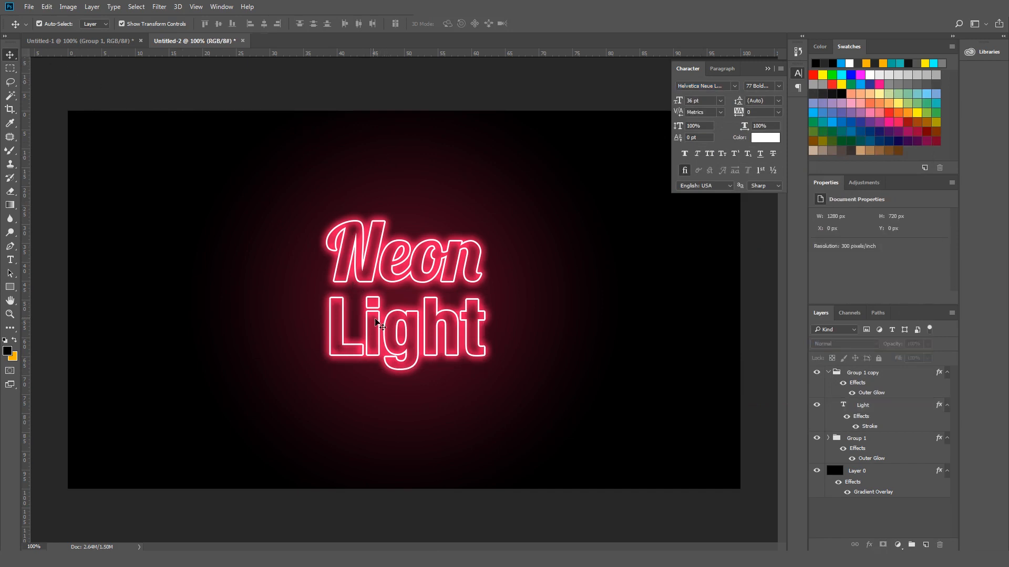
click(461, 319)
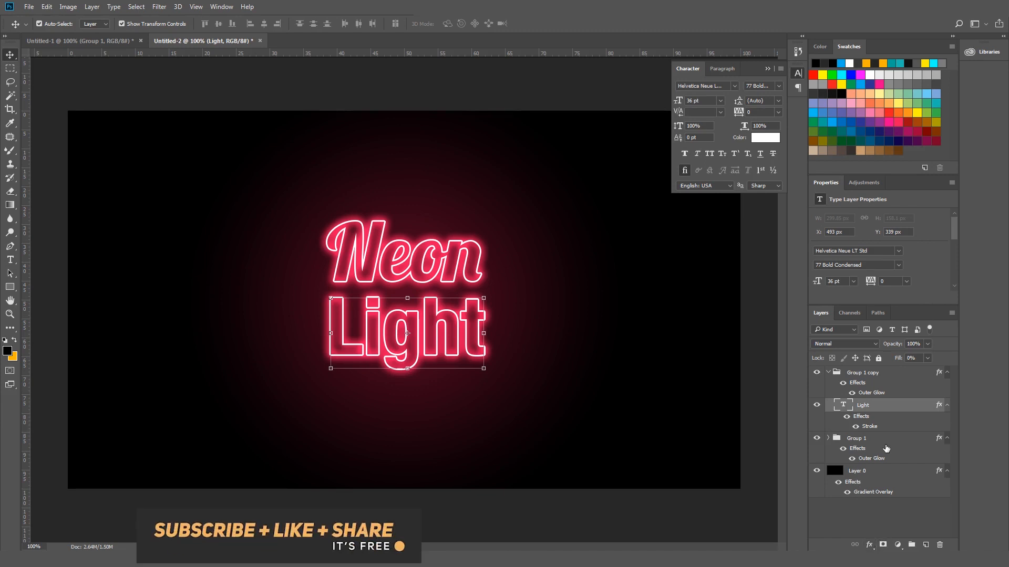
- Collapse the Group 1 copy folder holding the Light text and select the group
click(828, 373)
right_click(848, 374)
click(876, 499)
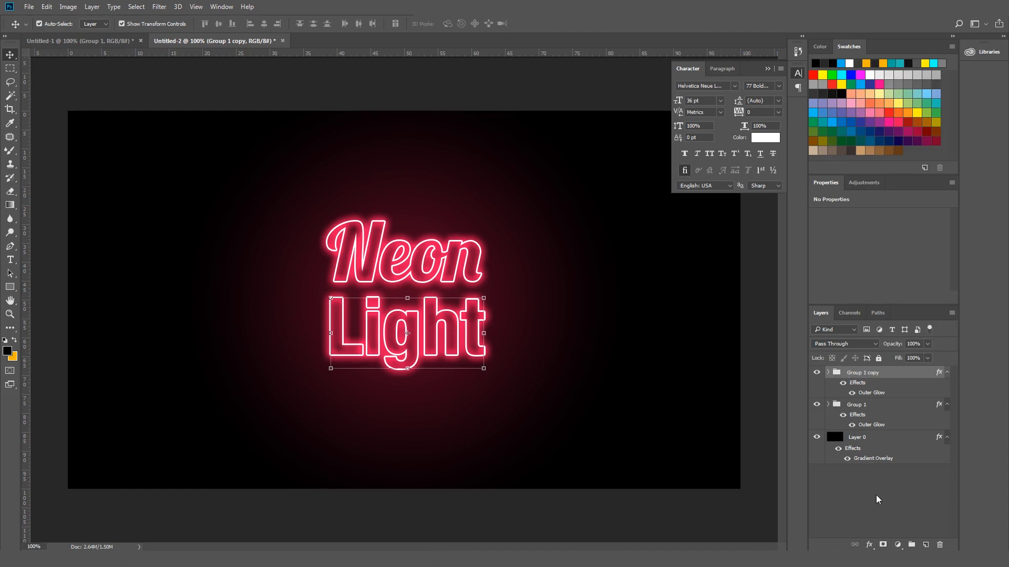
- Recolour the Light group's outer glow to cyan 14ede0 and apply the style
click(869, 545)
click(893, 524)
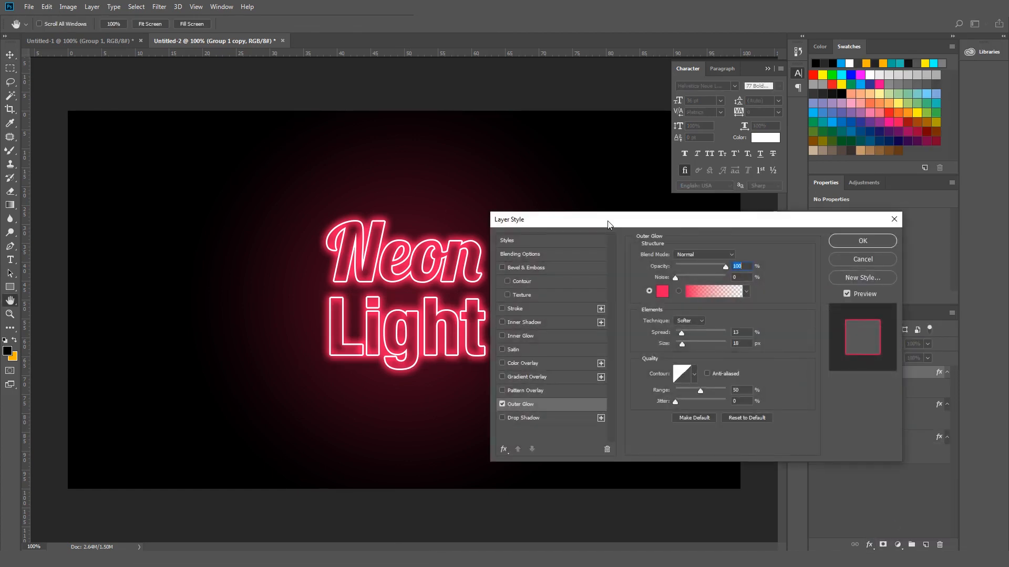
drag(610, 225, 391, 156)
click(443, 223)
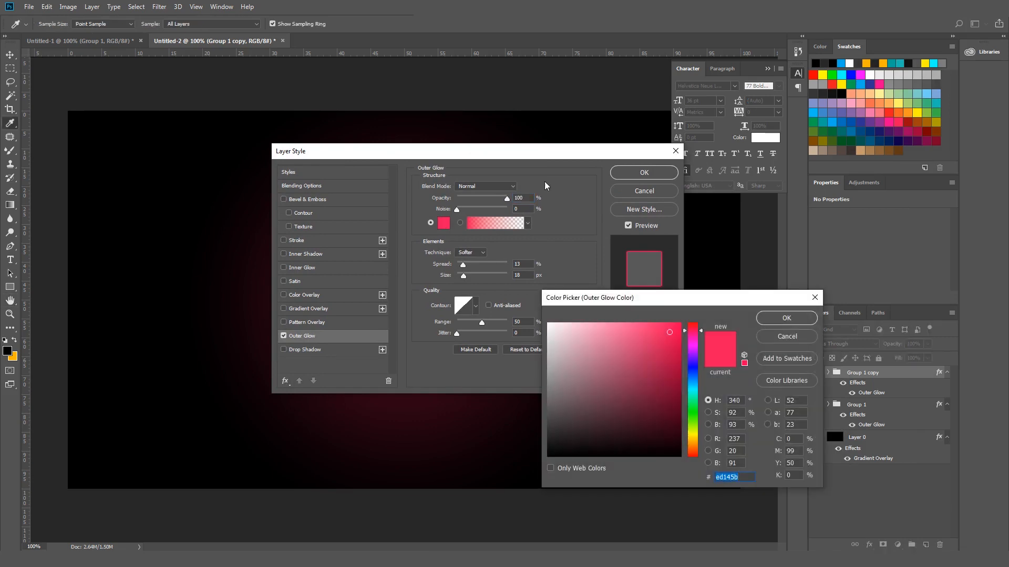
click(769, 334)
drag(509, 153, 774, 173)
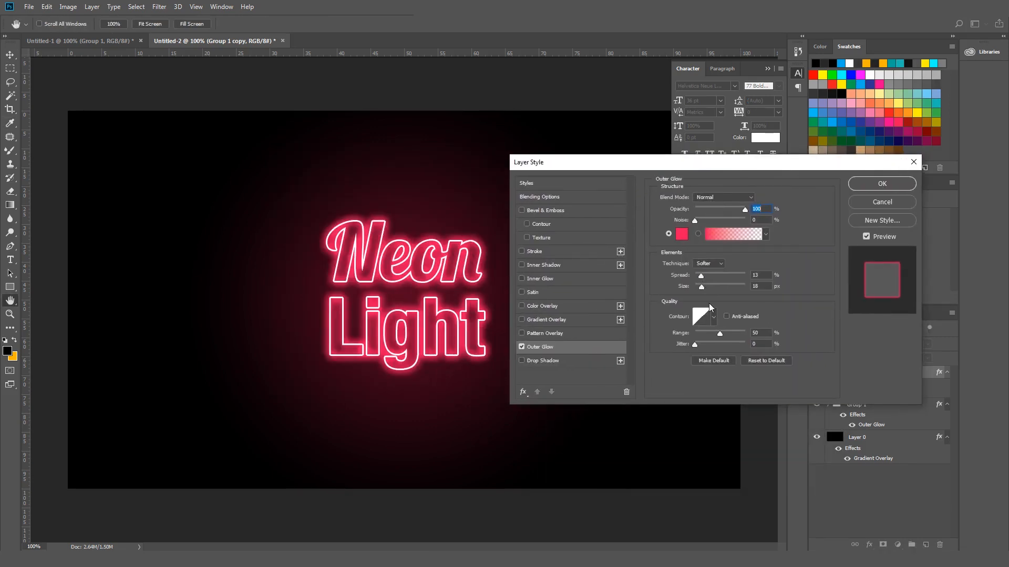
click(681, 237)
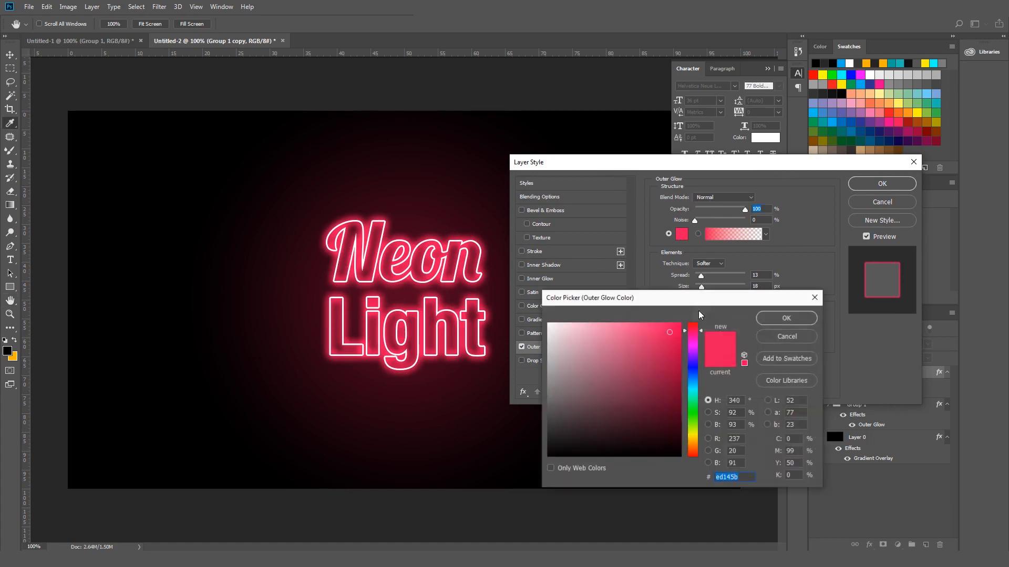
drag(684, 298, 745, 297)
mouse_move(751, 406)
mouse_down()
mouse_move(753, 376)
mouse_move(755, 395)
mouse_up()
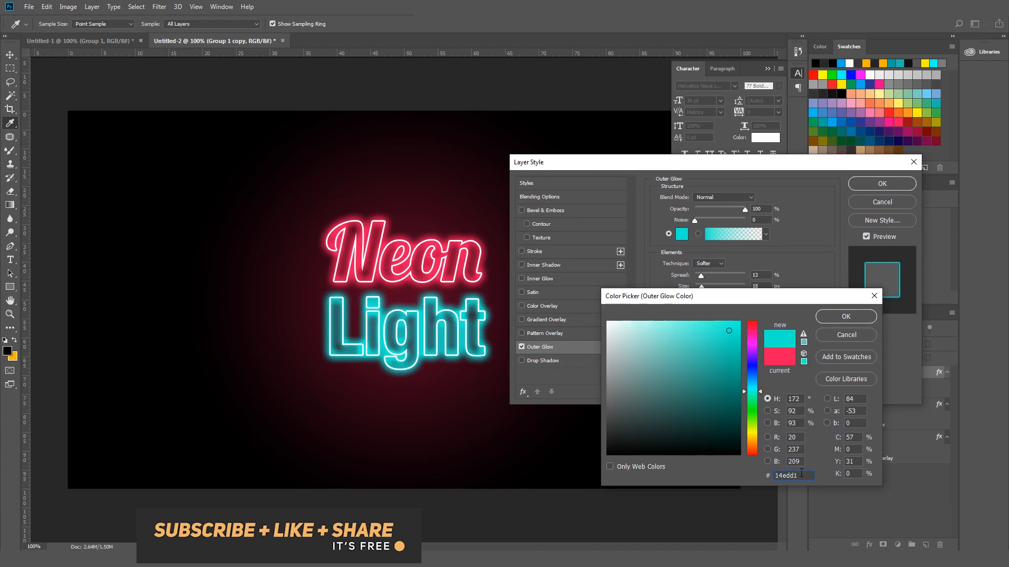
click(751, 390)
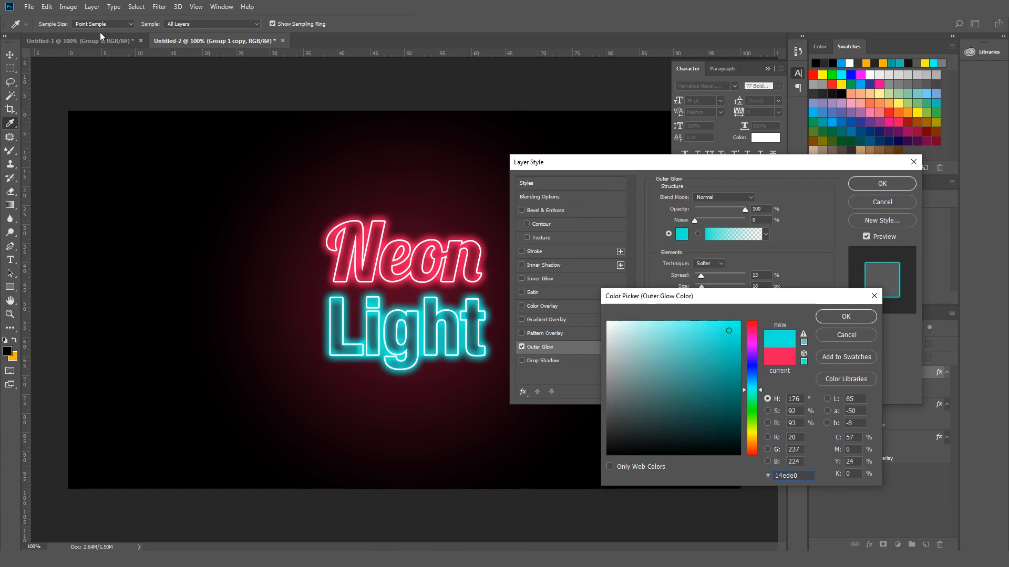
click(838, 318)
click(882, 184)
- Set the Light group's outer glow spread to 4% and its size to 12 px
click(869, 545)
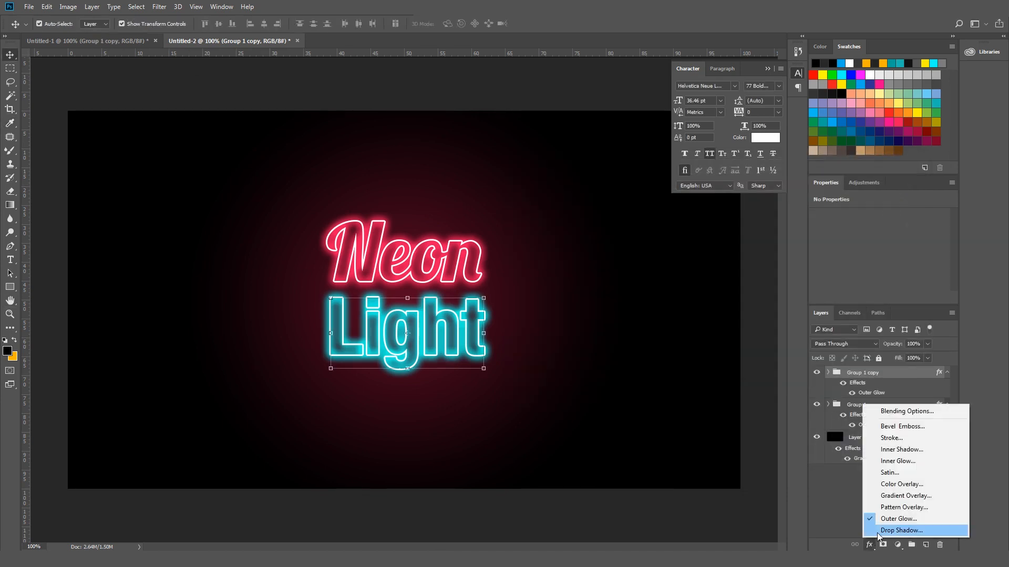
click(900, 530)
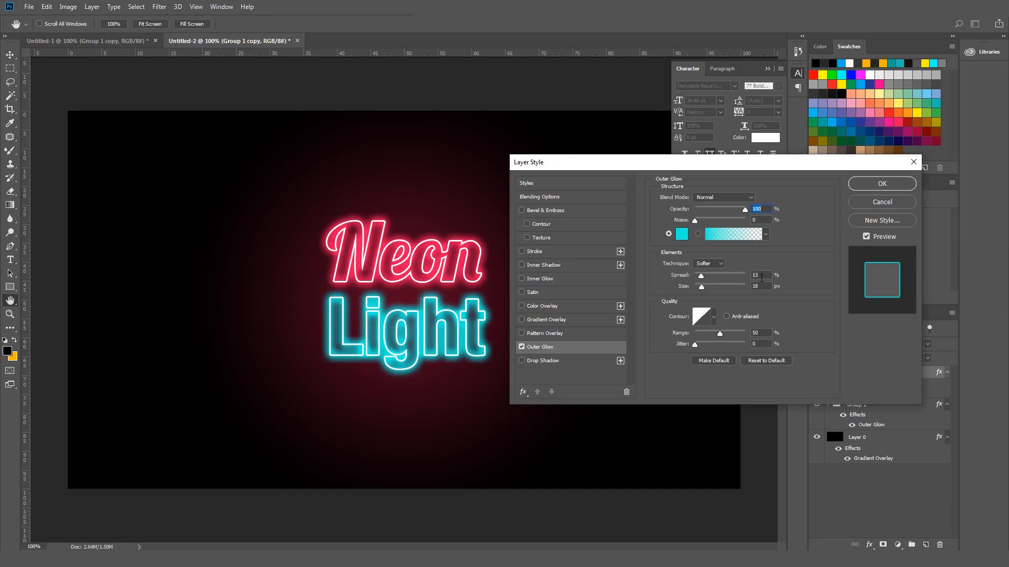
text(4)
key(Tab)
text(12)
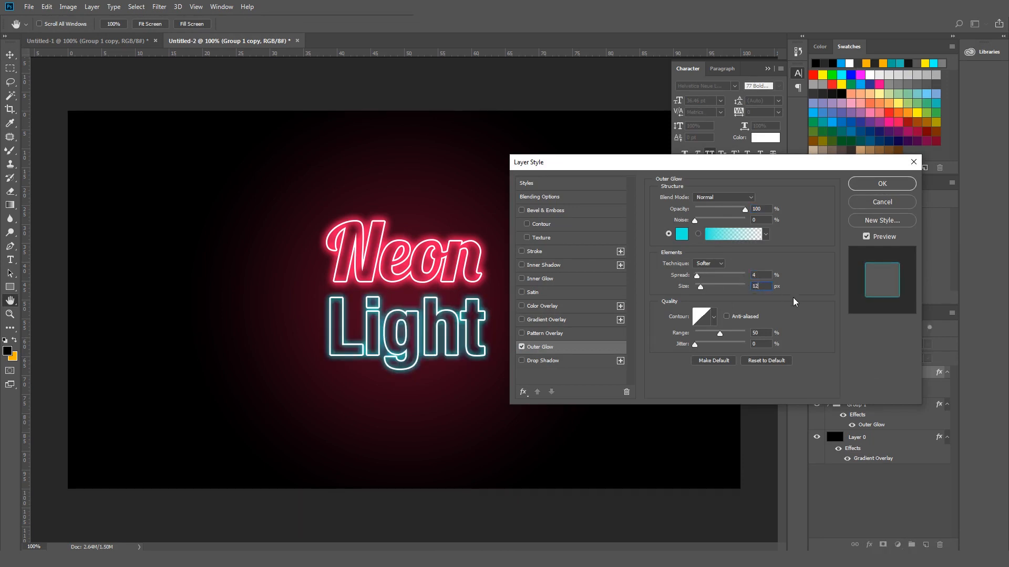
- Set the Light group's outer glow colour to 00ffd8, apply the style and deselect the group
click(681, 234)
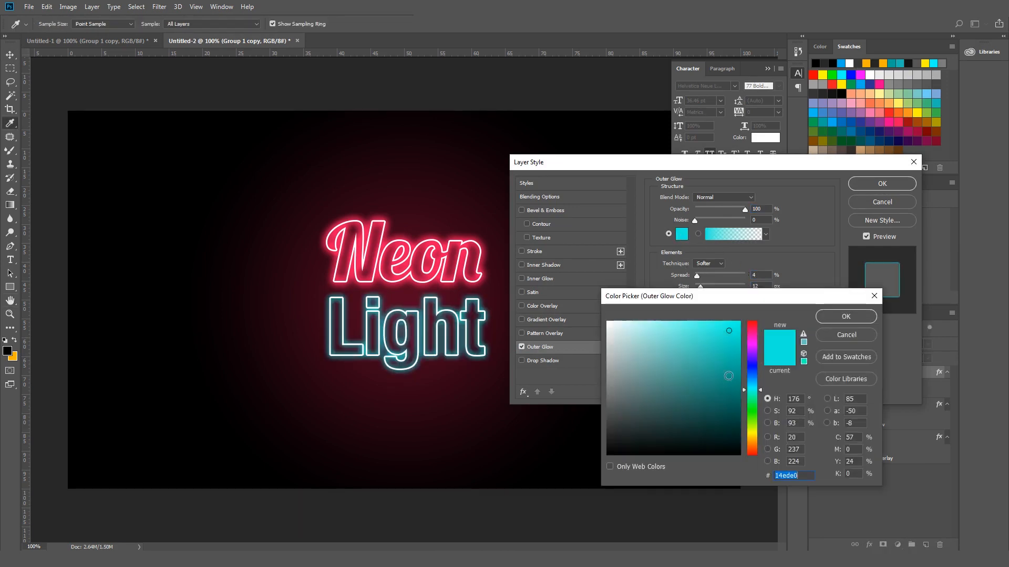
text(00)
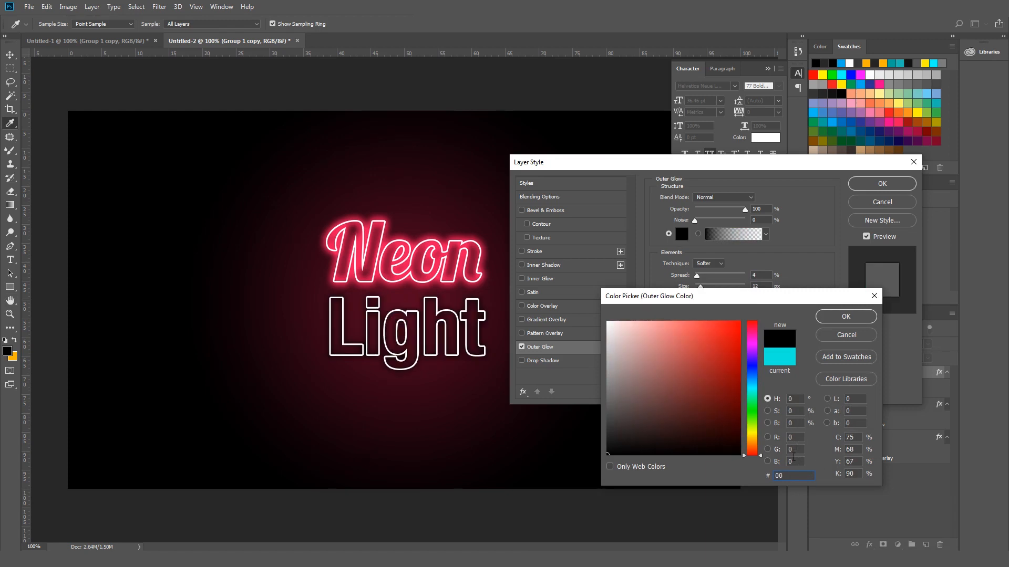
text(ff)
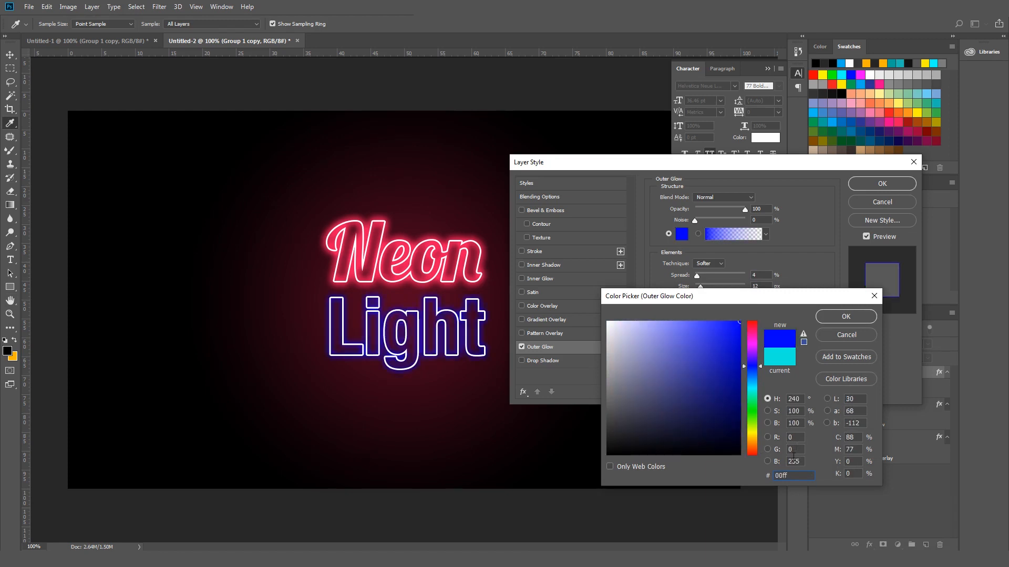
text(d8)
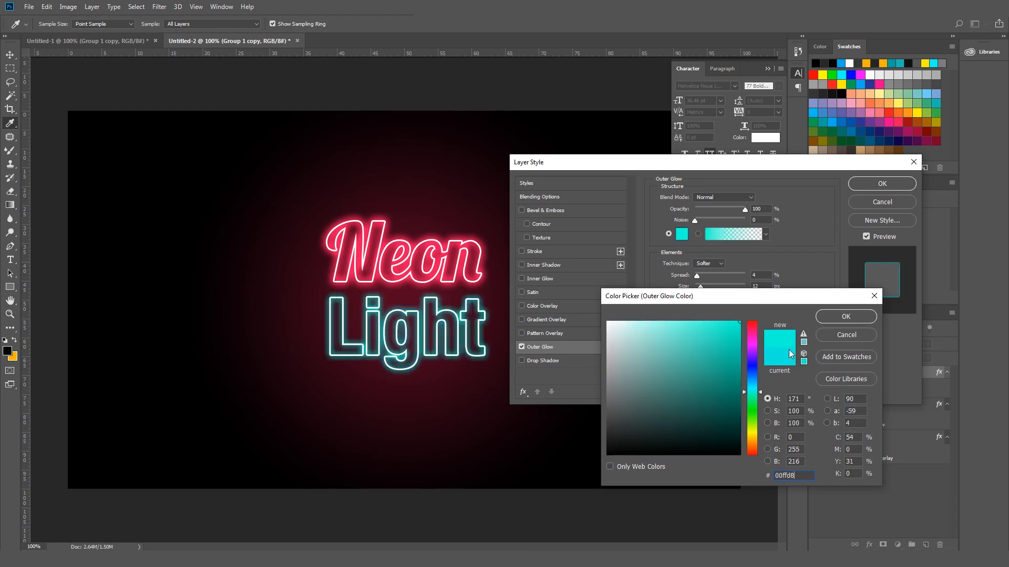
click(830, 315)
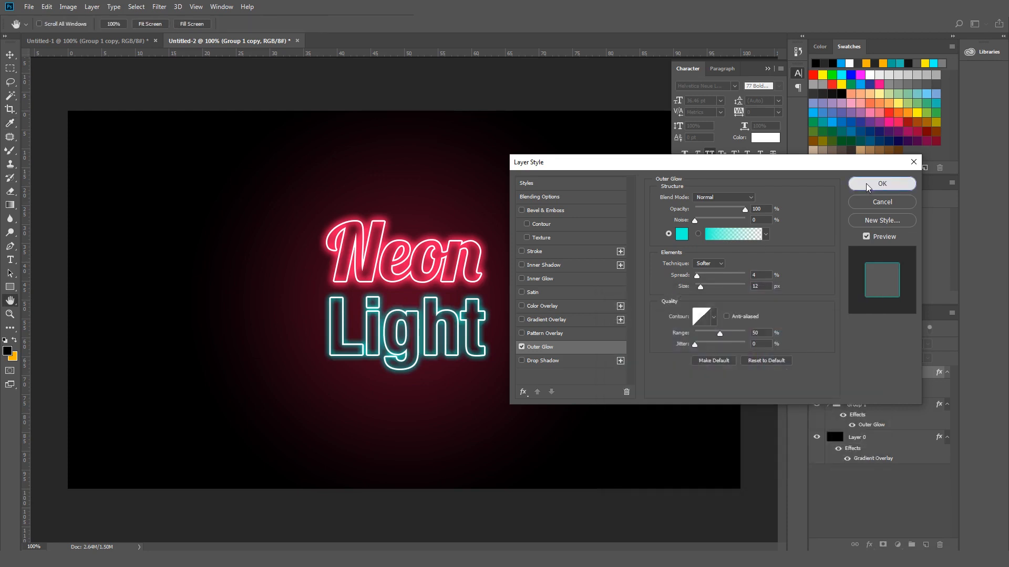
click(879, 184)
click(756, 387)
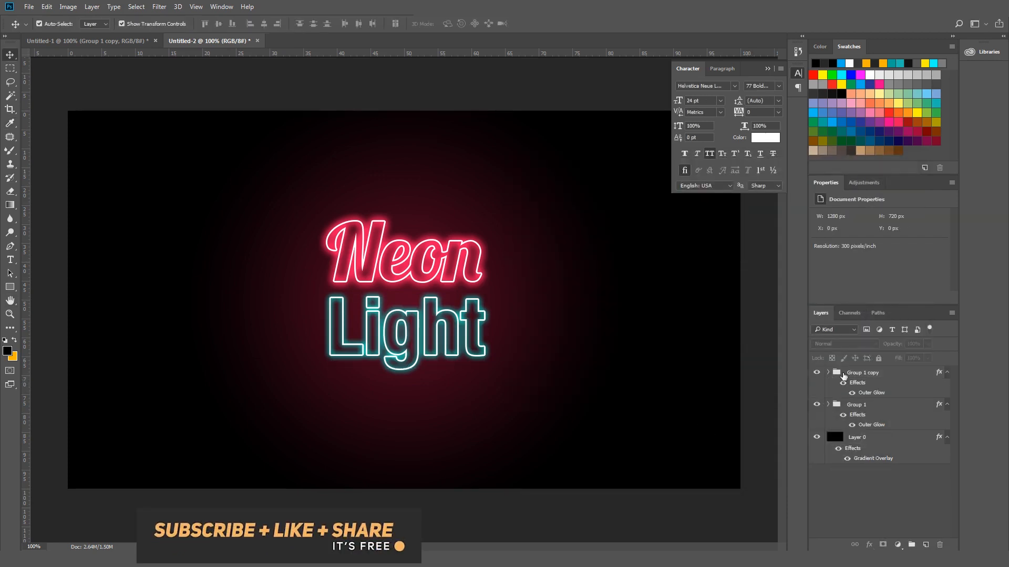
- Put Group 1 and Group 1 copy together into a new group
click(851, 374)
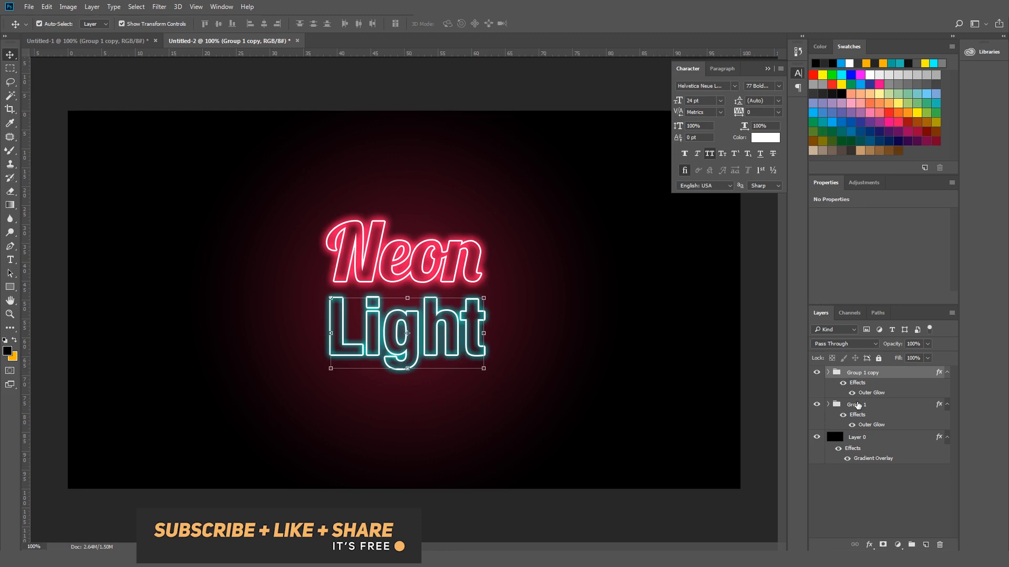
shift+click(857, 405)
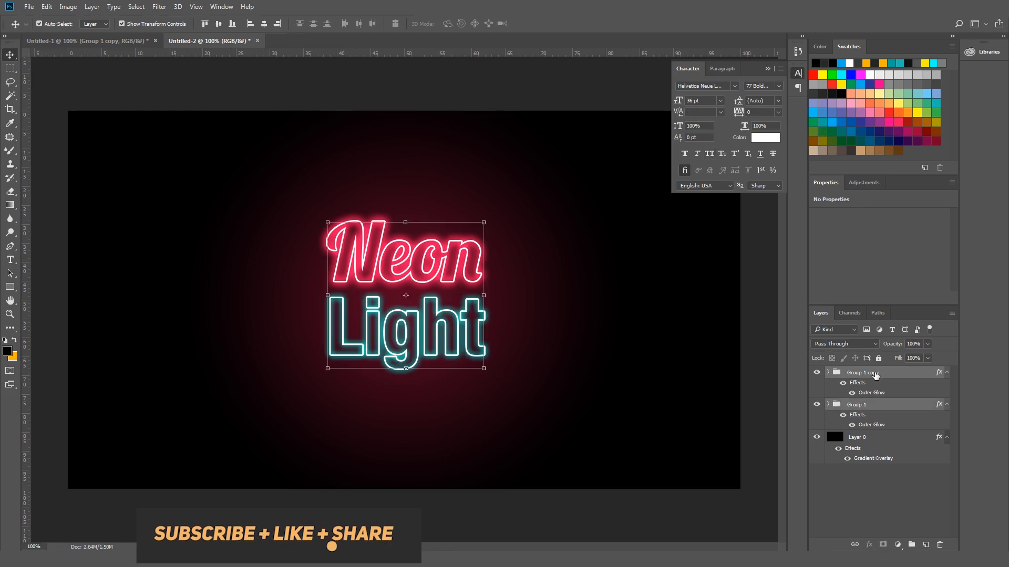
drag(857, 405, 912, 544)
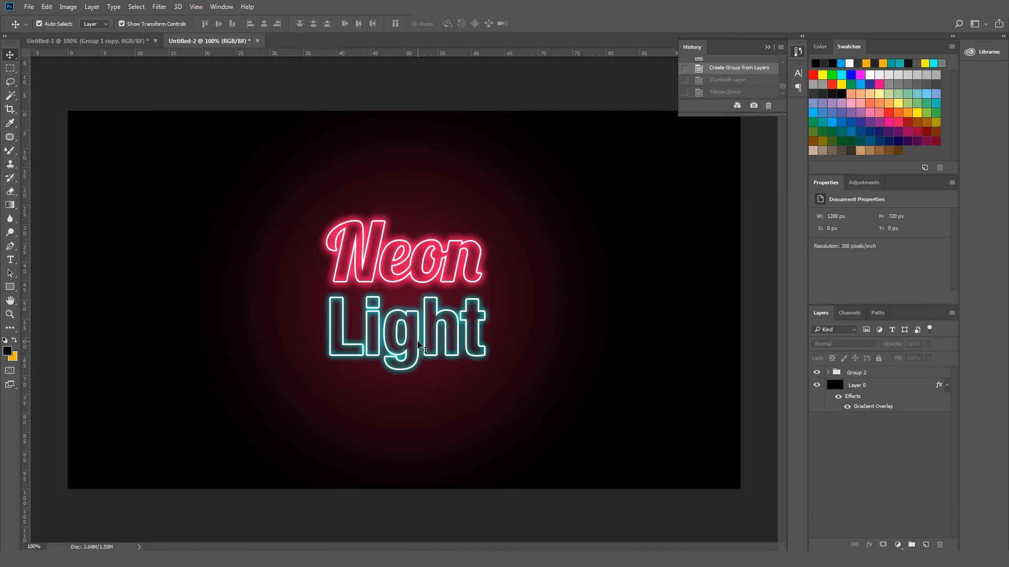
- Set the Light text in all caps and shift it slightly left beneath the Neon word
click(798, 74)
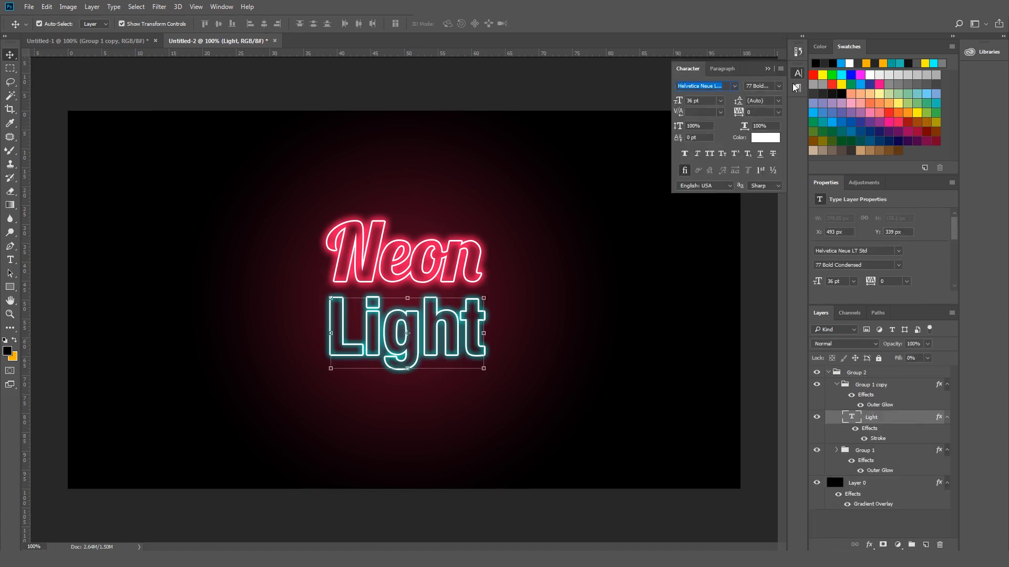
click(710, 155)
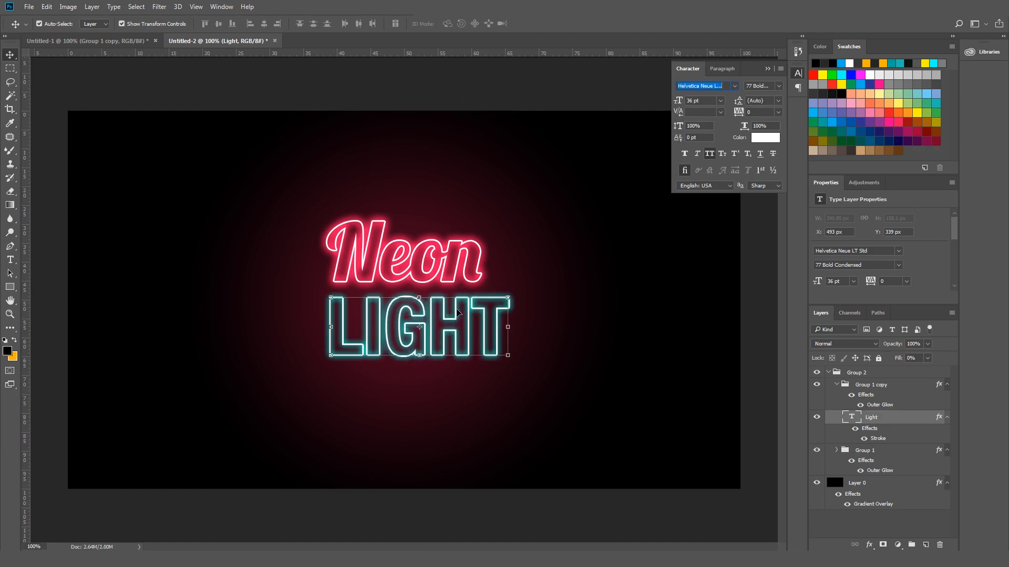
key(ctrl+shift+k)
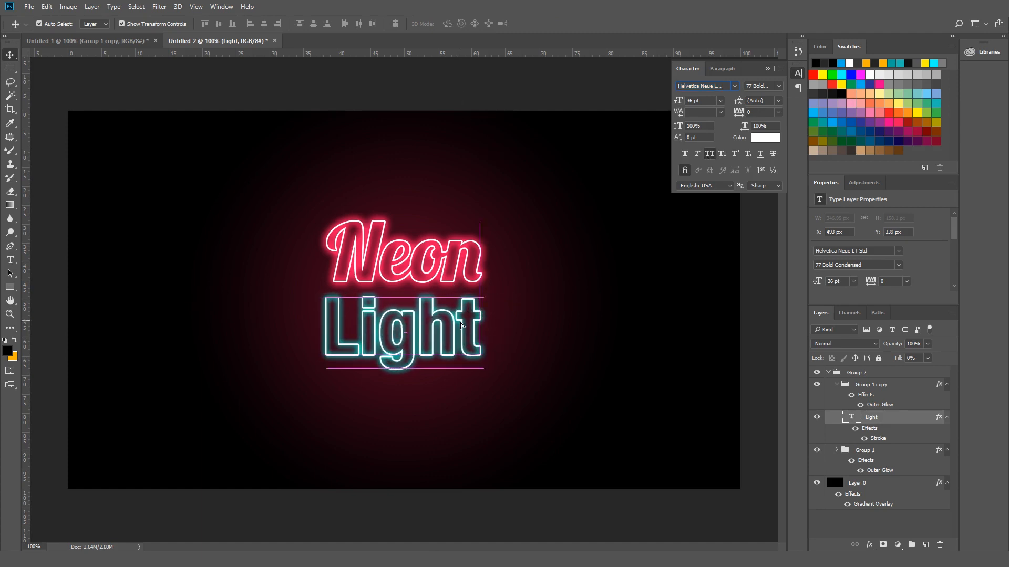
click(709, 154)
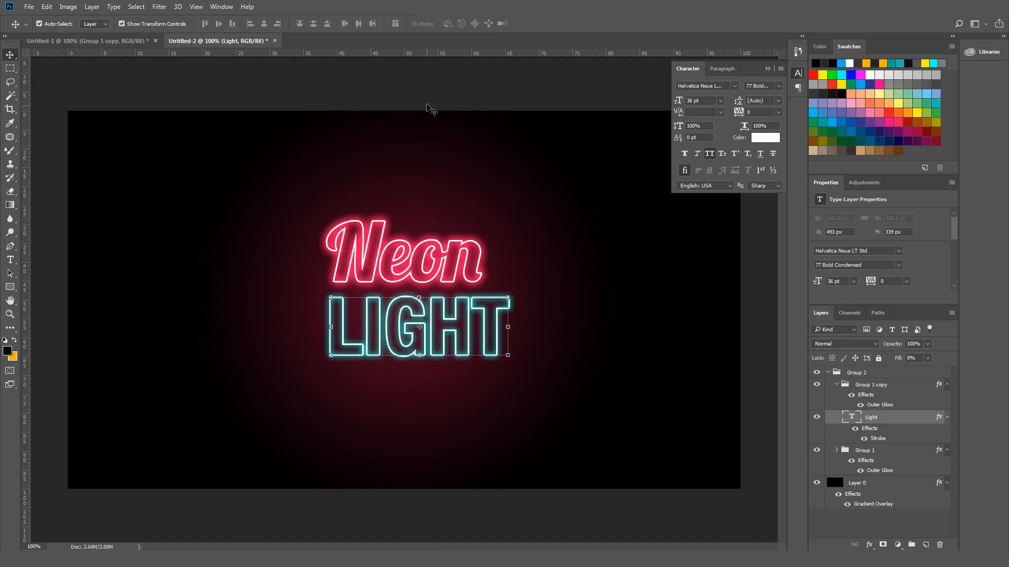
click(429, 105)
- Collapse Group 2 and its subgroup, and duplicate it as "Group 2 copy" within the Untitled-2 document
click(836, 387)
click(829, 372)
click(843, 374)
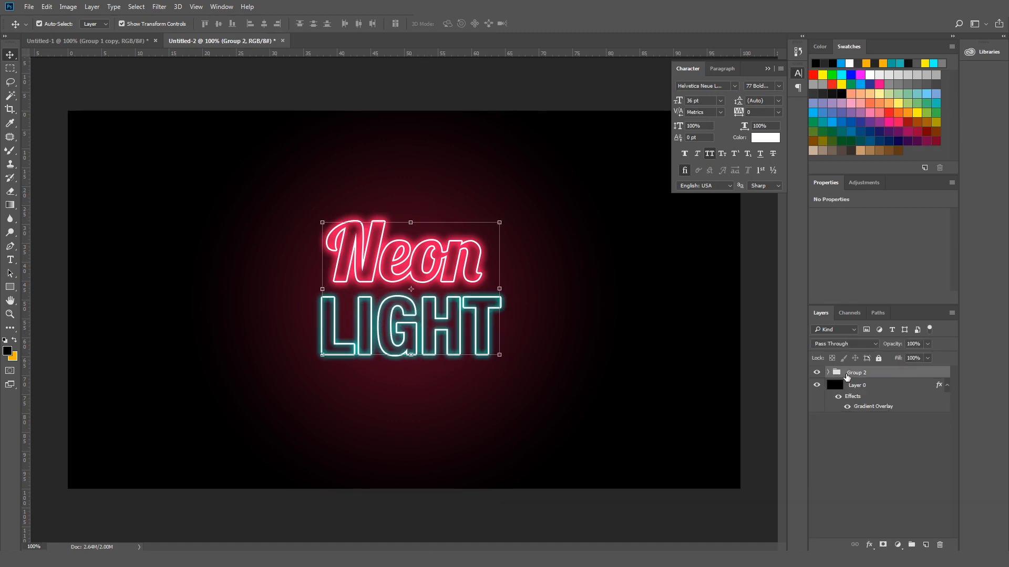
right_click(847, 376)
click(889, 54)
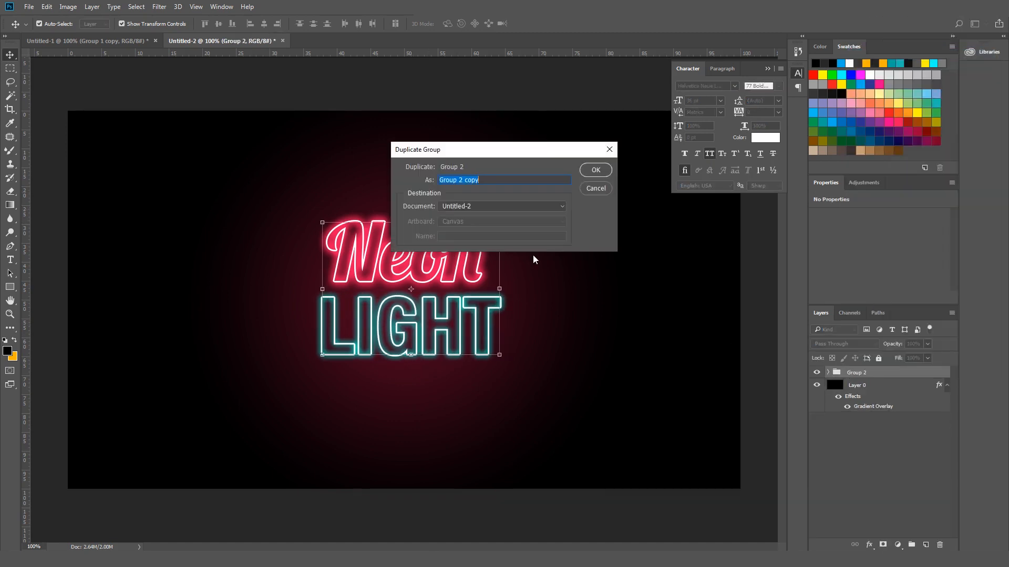
click(594, 171)
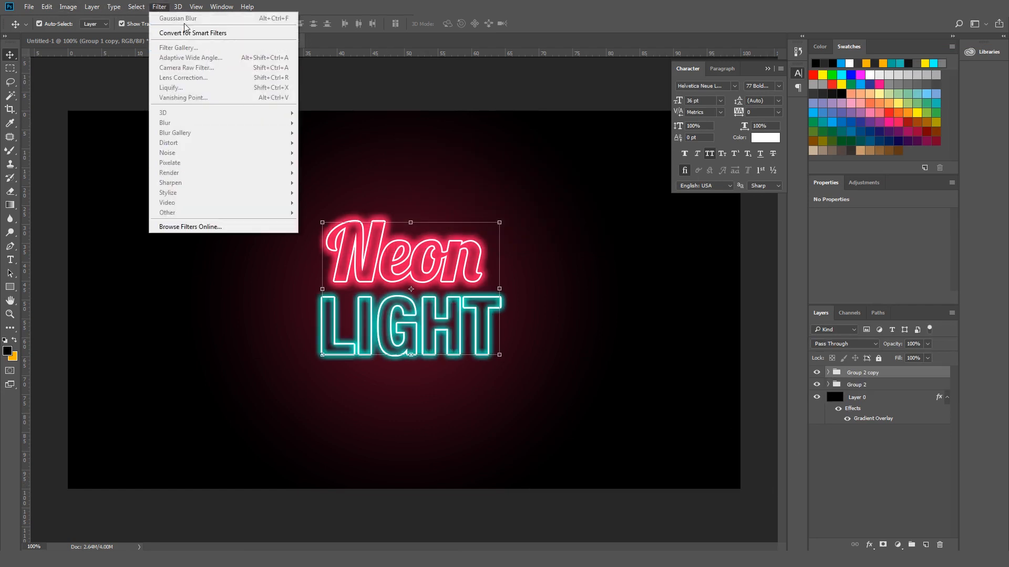
- Merge the Group 2 copy group into a single layer and convert it to a smart object
right_click(872, 375)
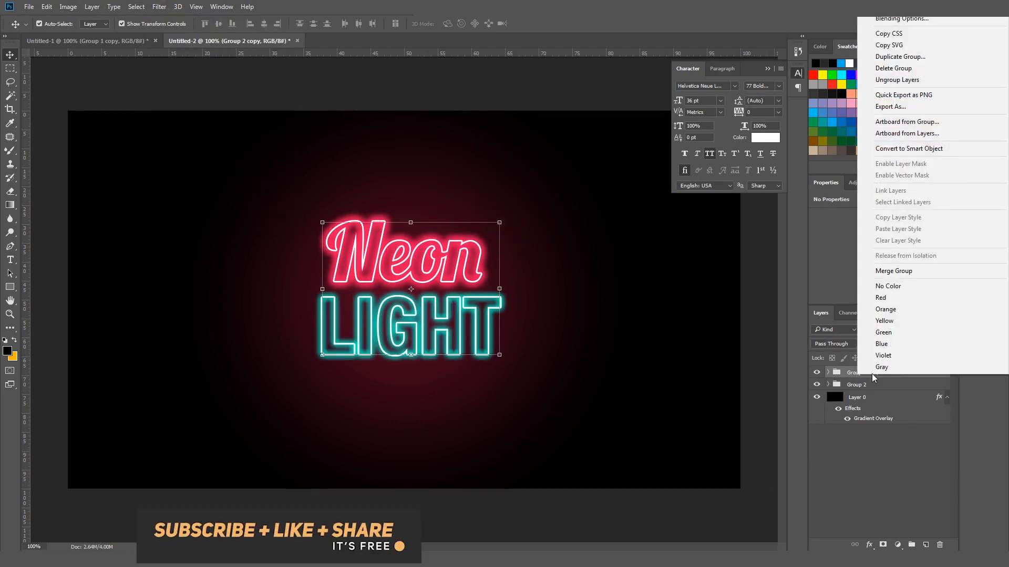
click(893, 271)
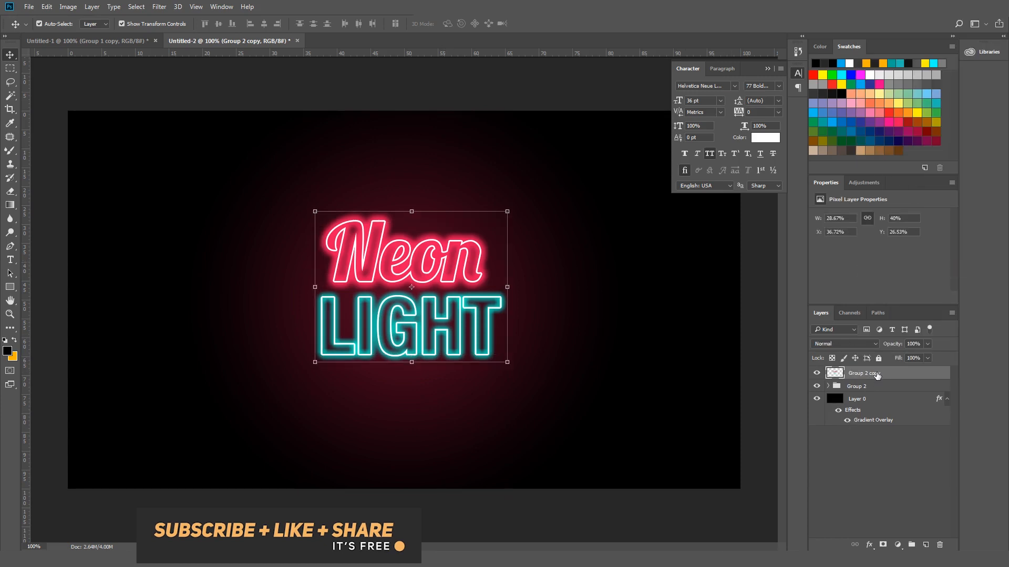
right_click(876, 375)
click(770, 200)
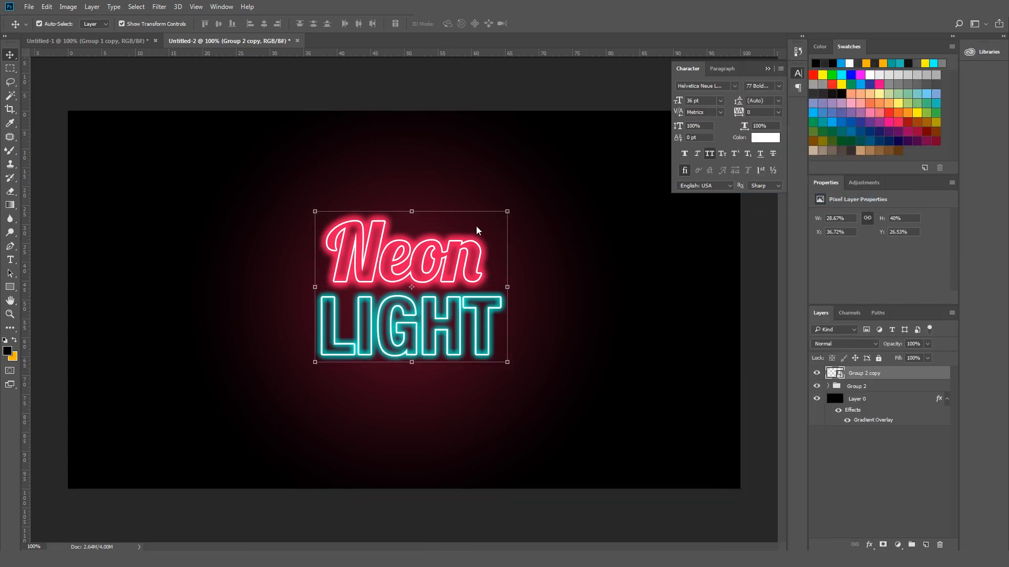
- Apply a Gaussian Blur with a radius of about 77 pixels to the Group 2 copy smart object and deselect it
click(154, 10)
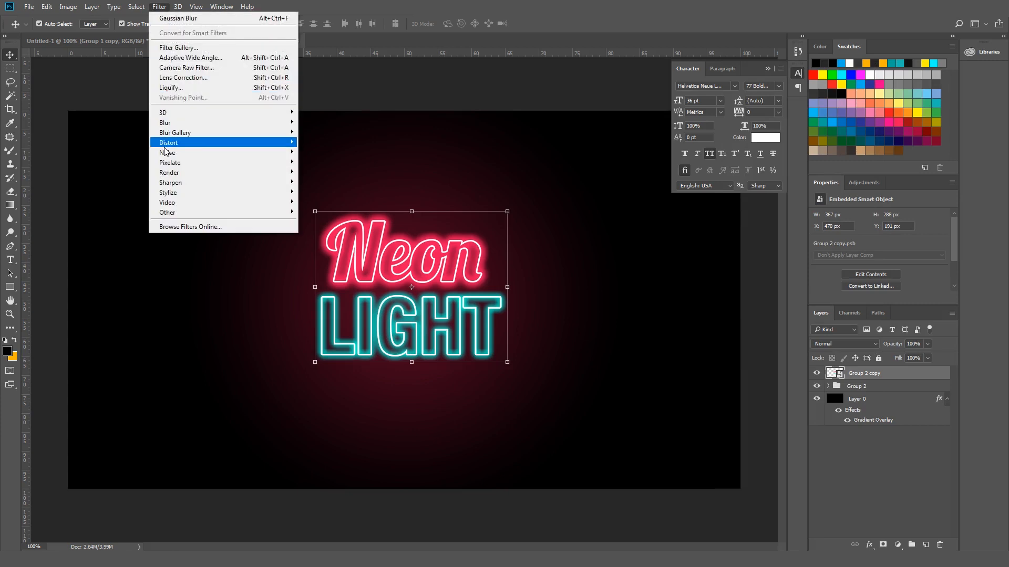
mouse_move(273, 122)
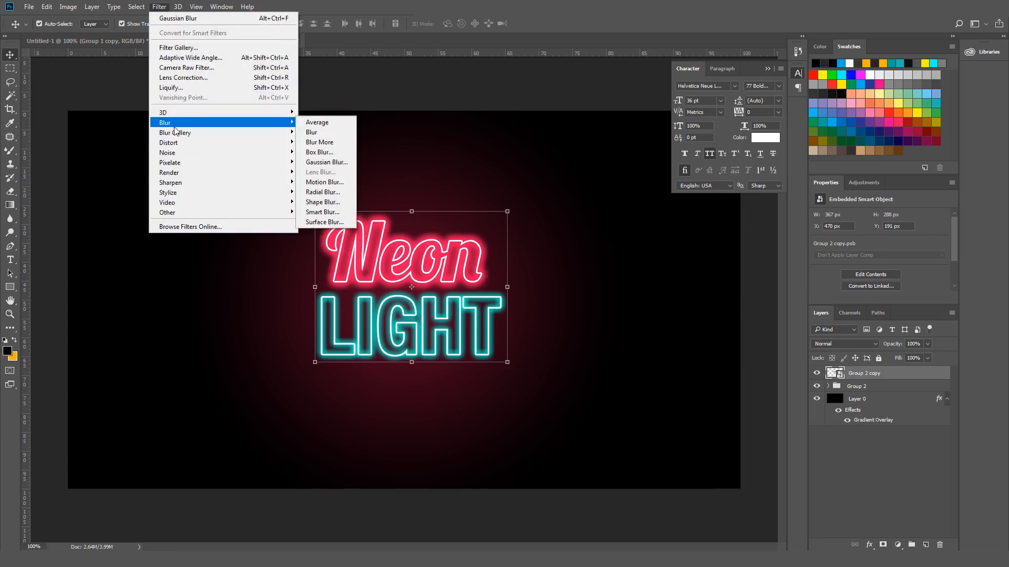
click(326, 162)
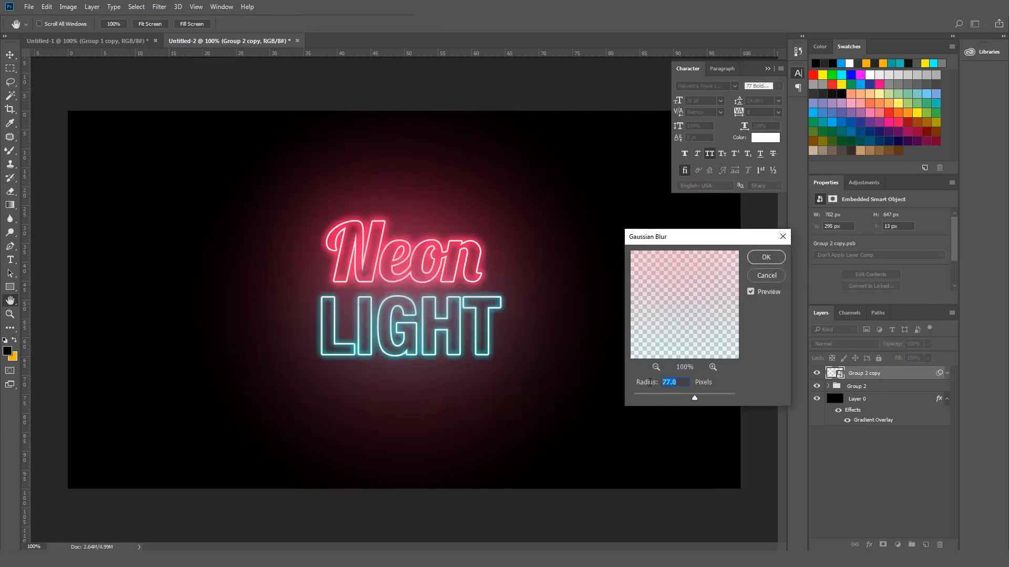
text(45)
key(Down)
key(Down)
key(Down)
click(766, 258)
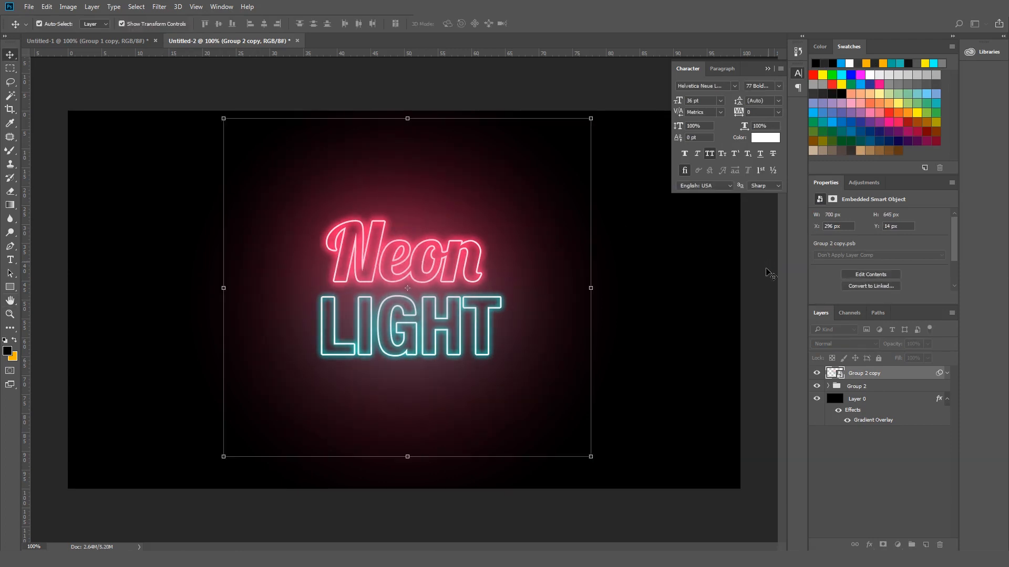
click(854, 484)
- Move the blurred Group 2 copy layer beneath Group 2 in the layer stack and deselect it
click(883, 374)
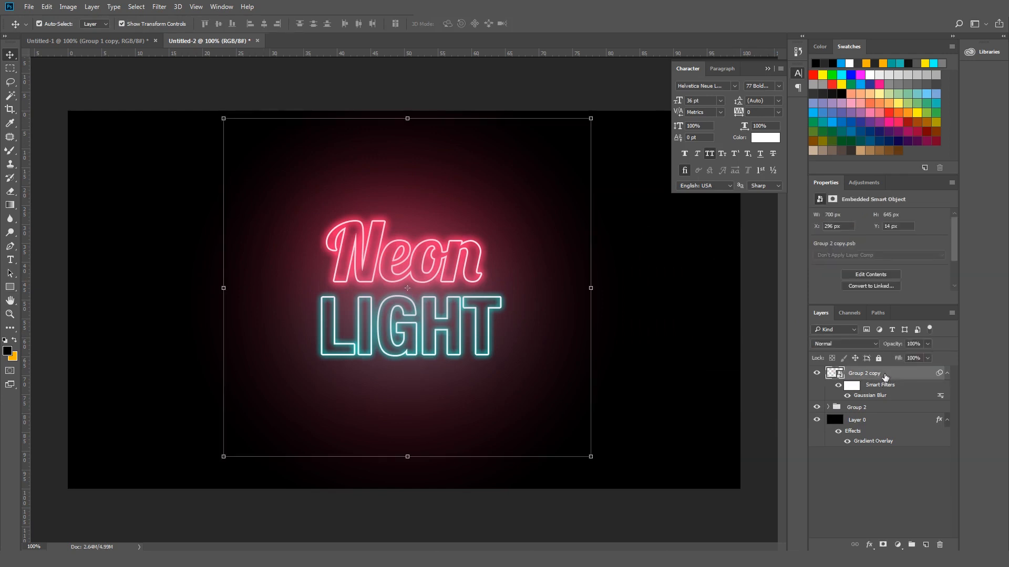
drag(882, 374, 881, 421)
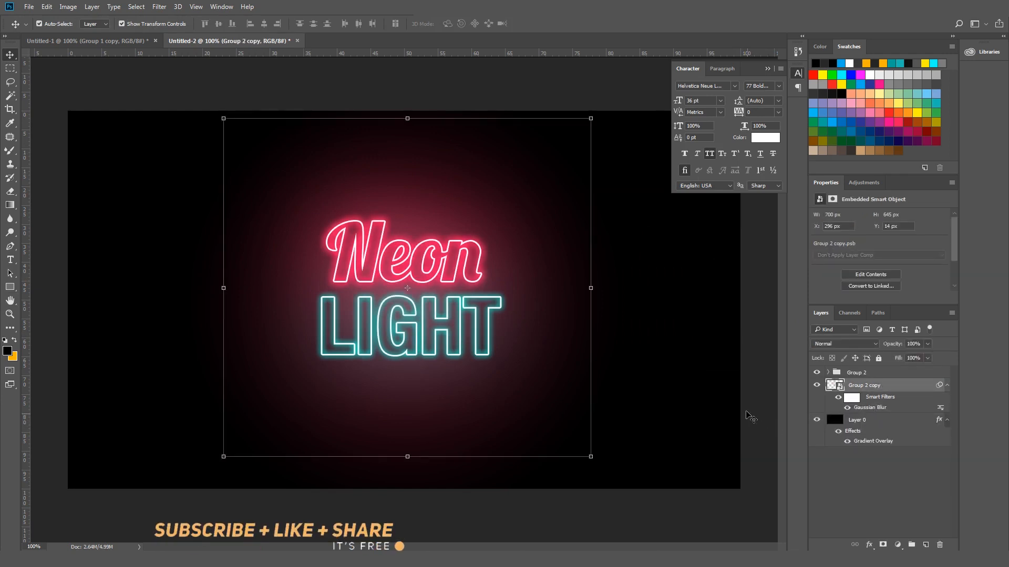
click(837, 473)
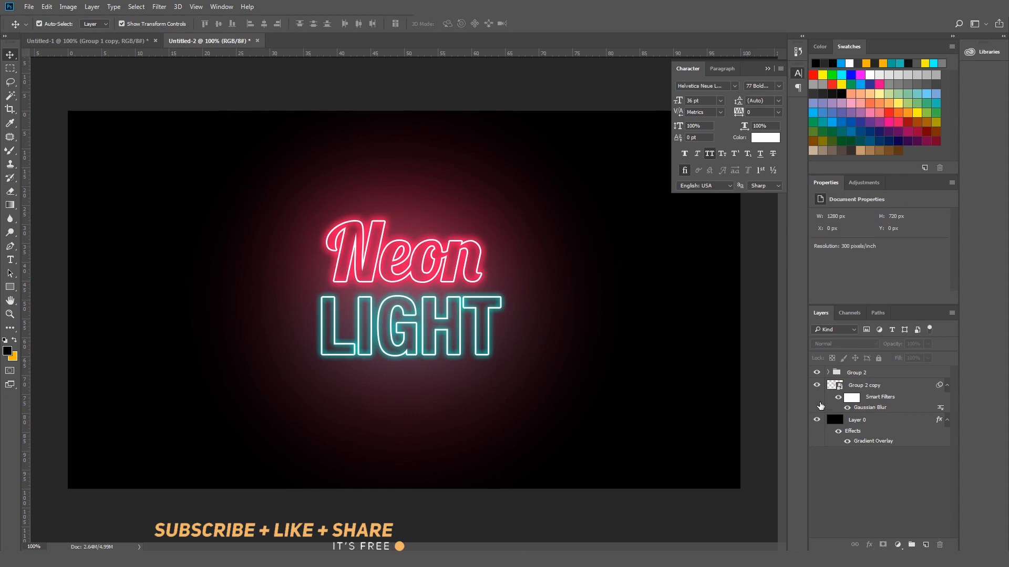
- Put Group 2 and the blurred Group 2 copy together into a new group
click(851, 374)
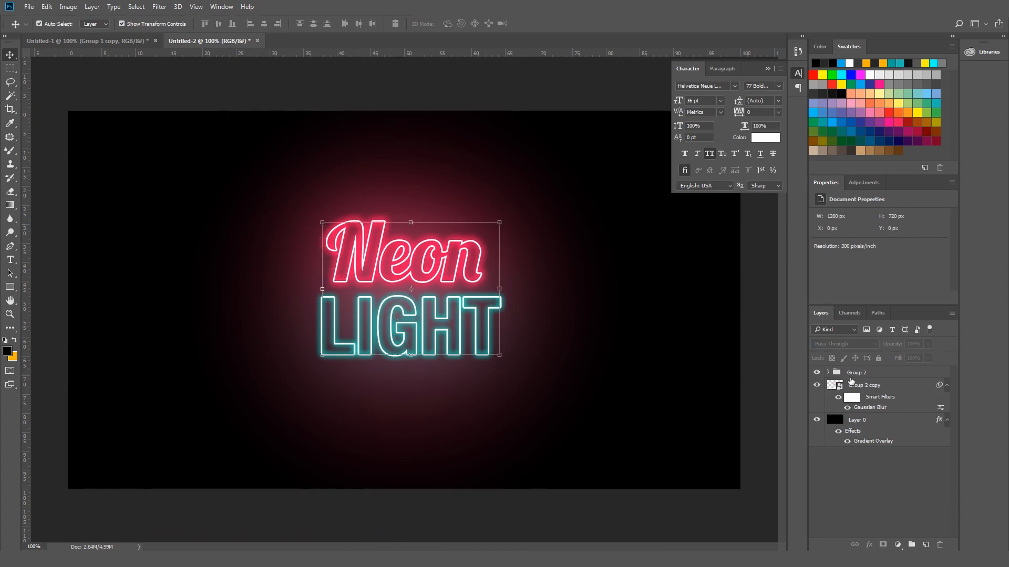
shift+click(870, 389)
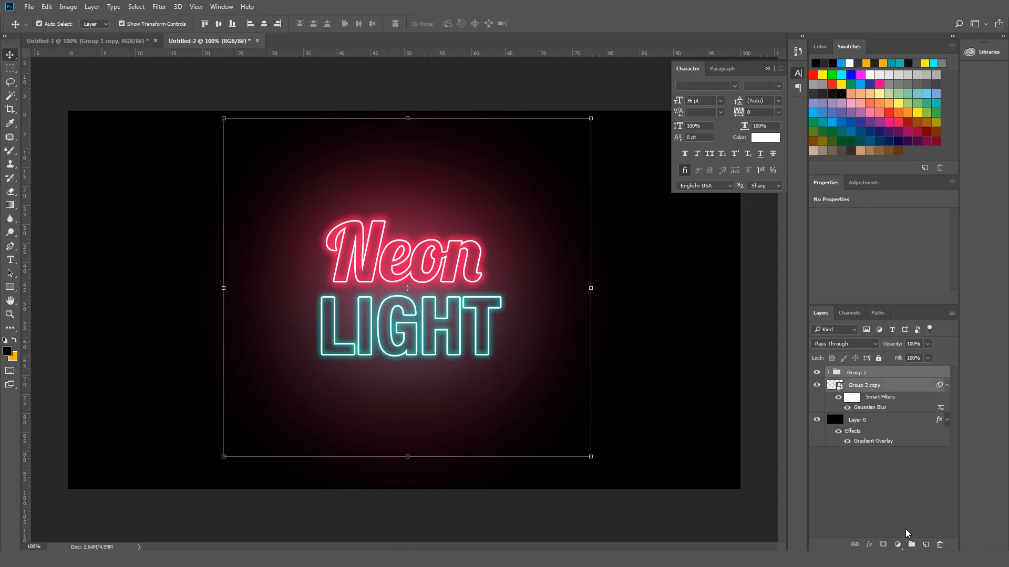
drag(867, 383, 911, 545)
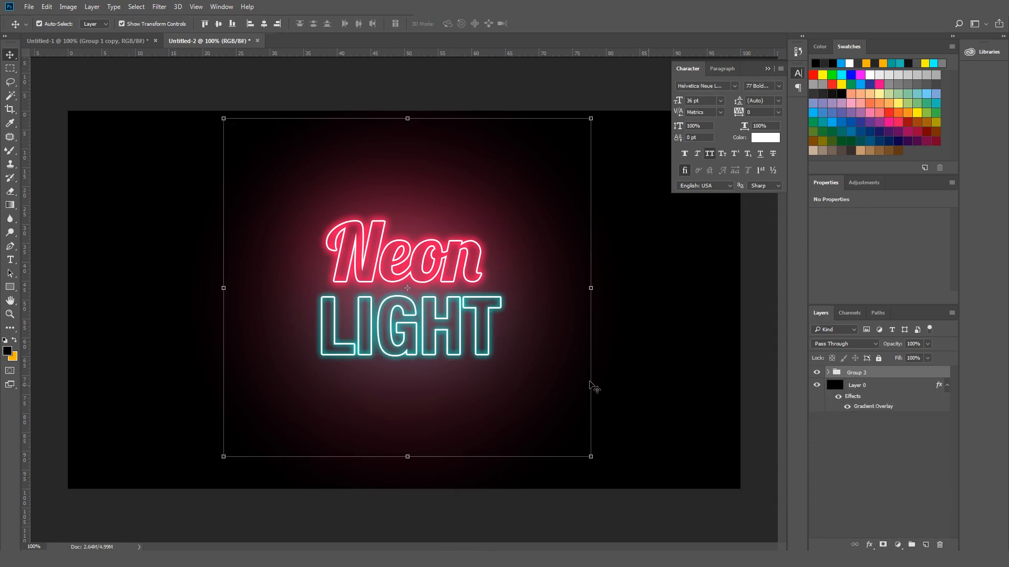
- Scale the combined sign group down slightly, shift it a little lower on the canvas, and collapse the character settings
click(591, 457)
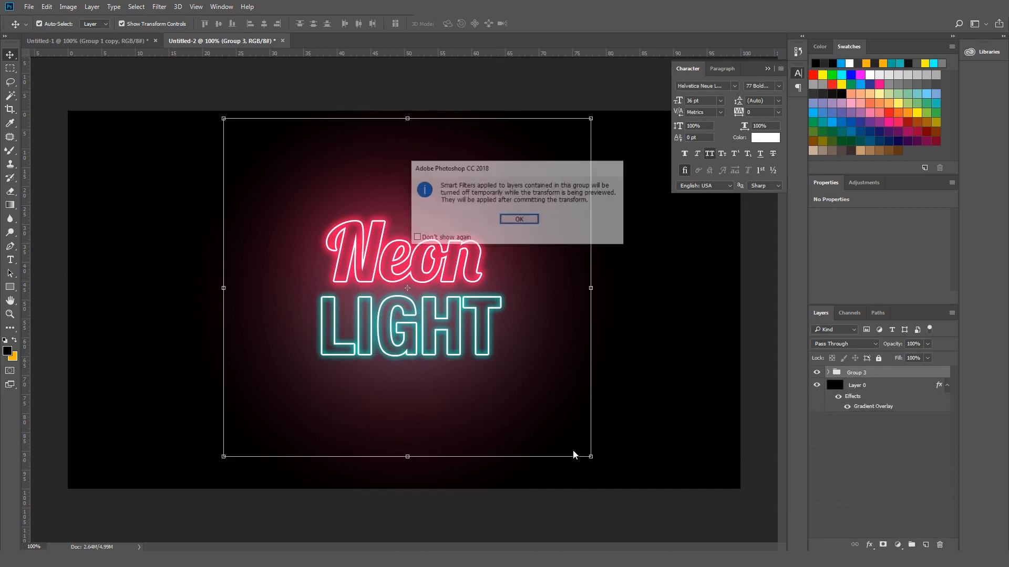
click(519, 220)
drag(591, 457, 574, 442)
drag(435, 299, 441, 319)
click(464, 23)
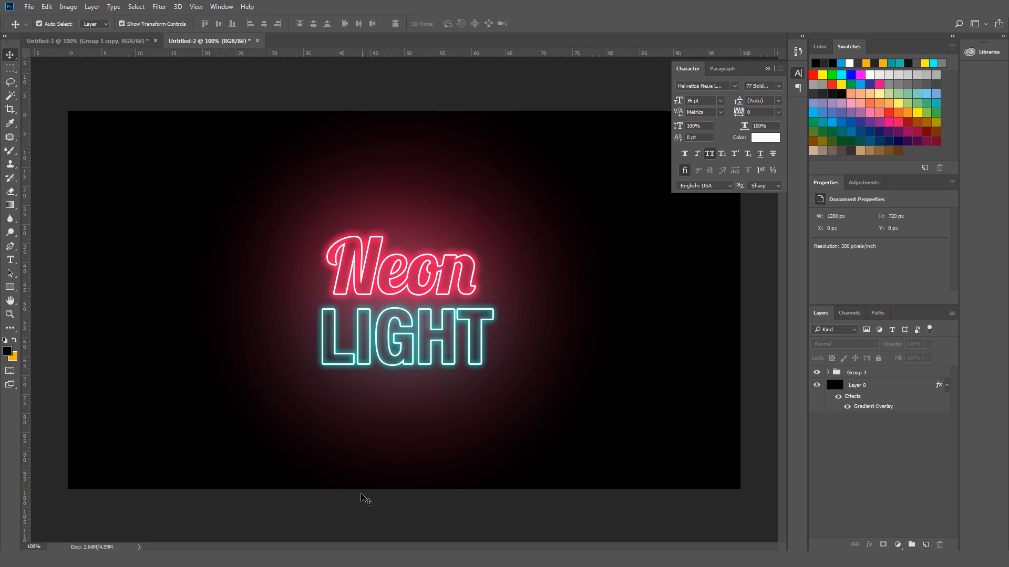
click(768, 69)
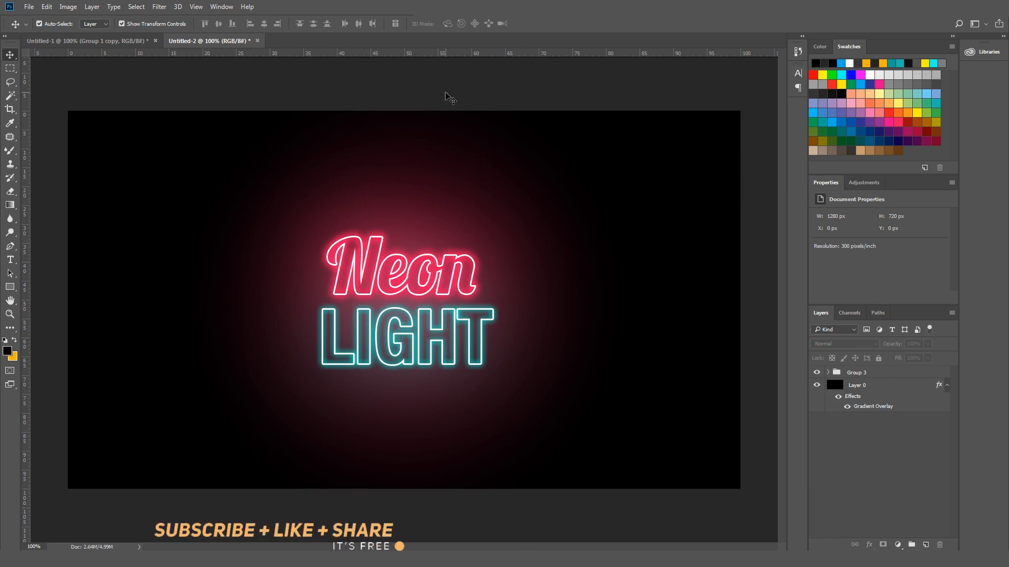